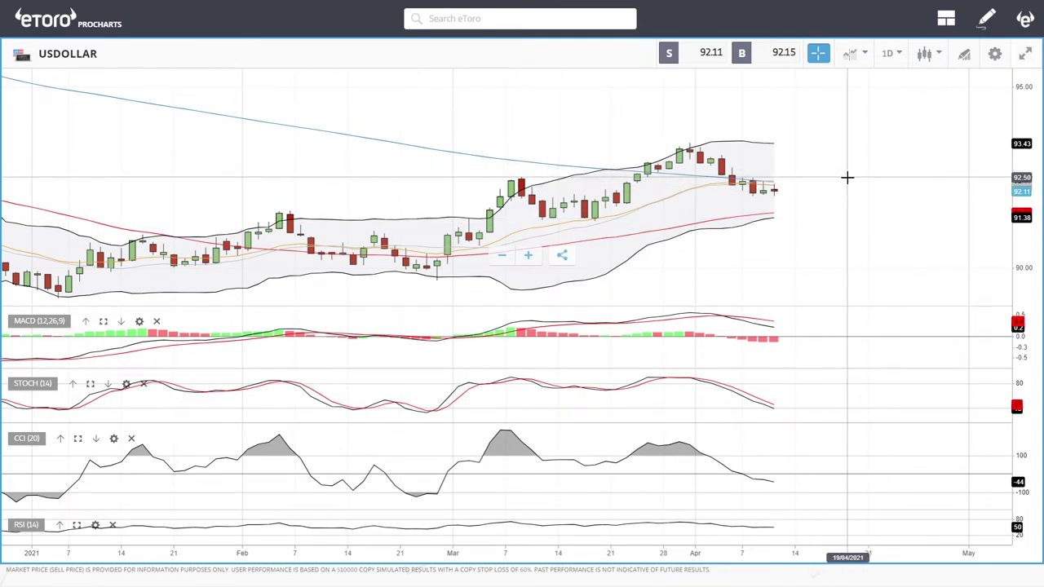
# Load the OIL daily chart from the search results and zoom in and out on its candles.
pyautogui.scroll(3, 864, 240)
pyautogui.scroll(2, 864, 240)
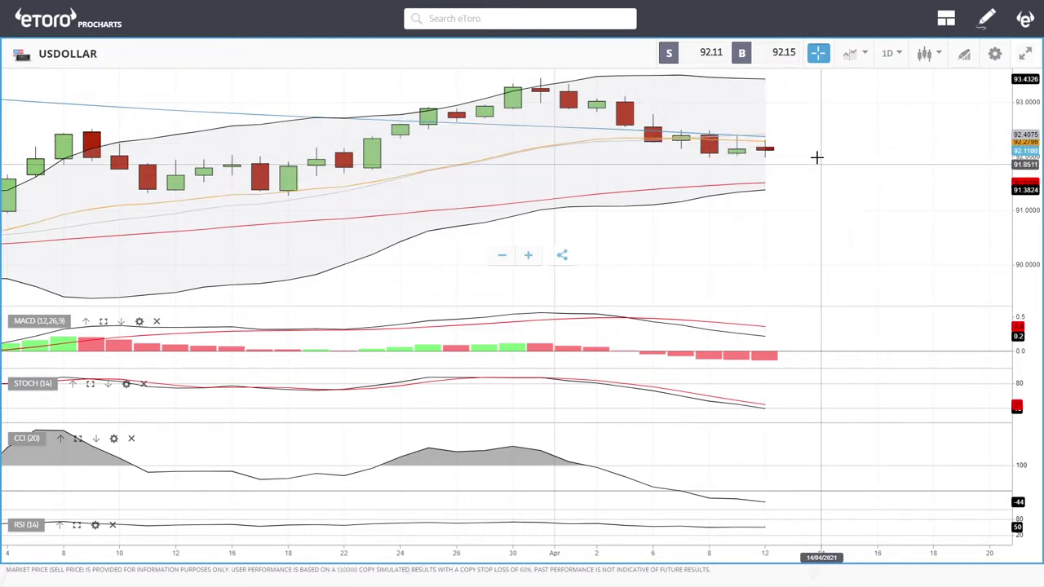
pyautogui.scroll(-3, 846, 143)
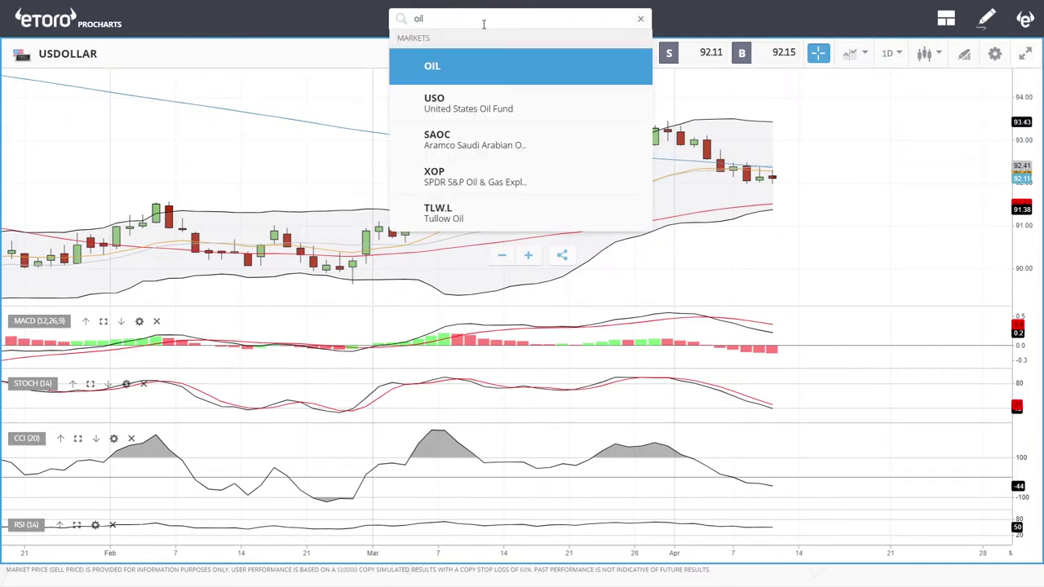
pyautogui.click(560, 73)
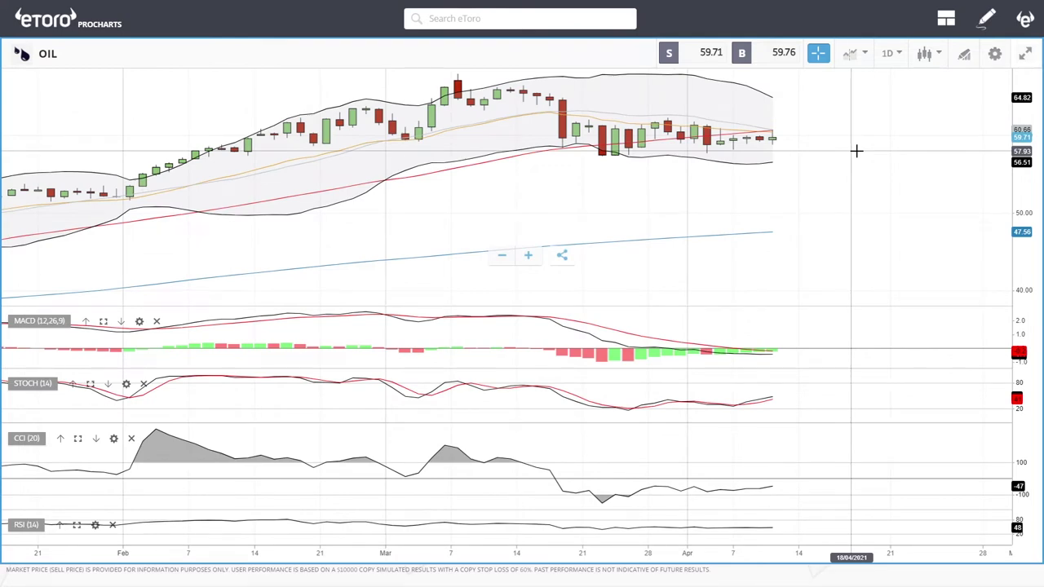
pyautogui.scroll(3, 856, 151)
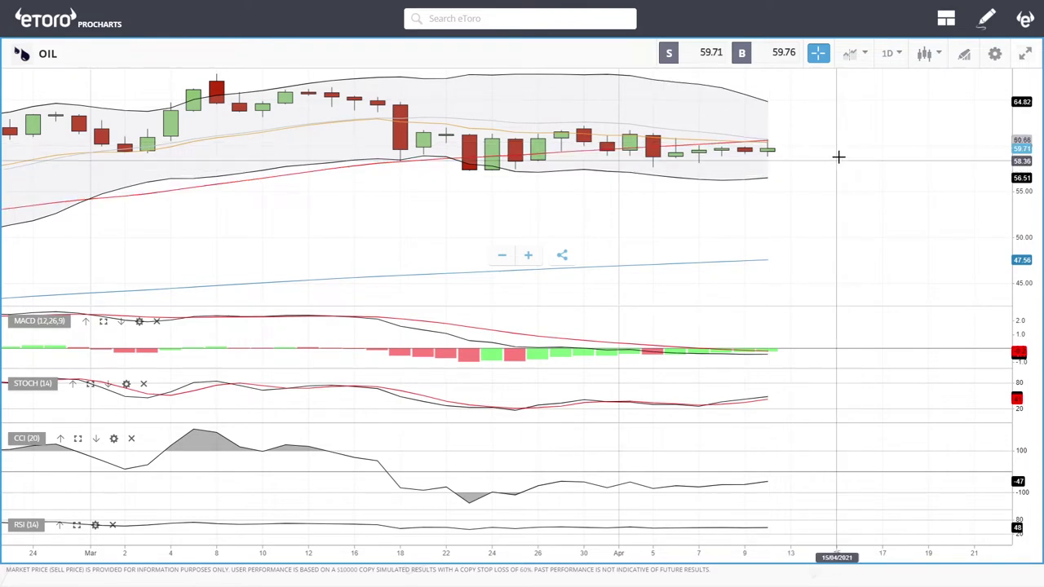
pyautogui.scroll(-3, 828, 203)
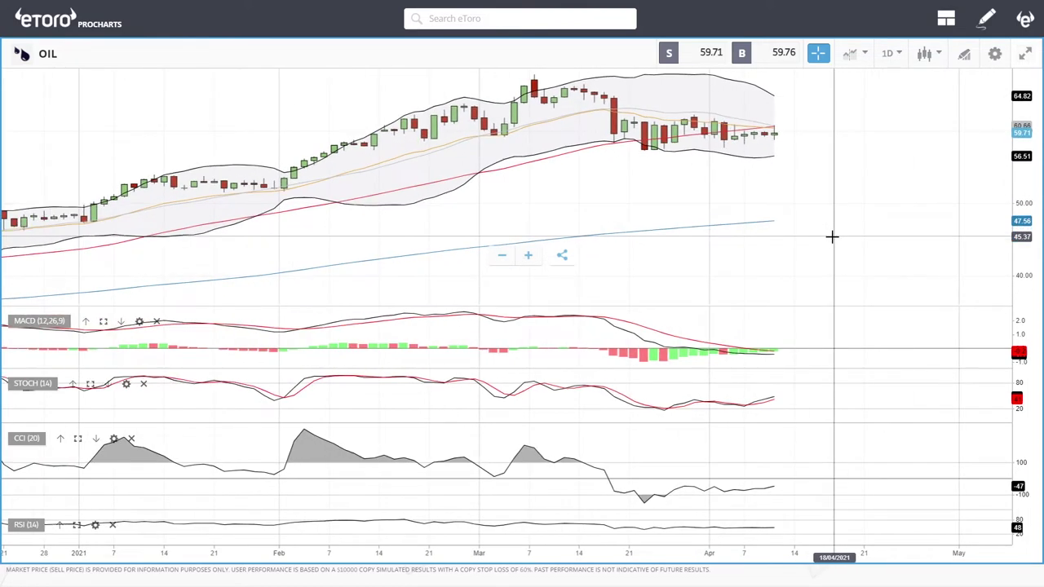
pyautogui.scroll(-3, 832, 237)
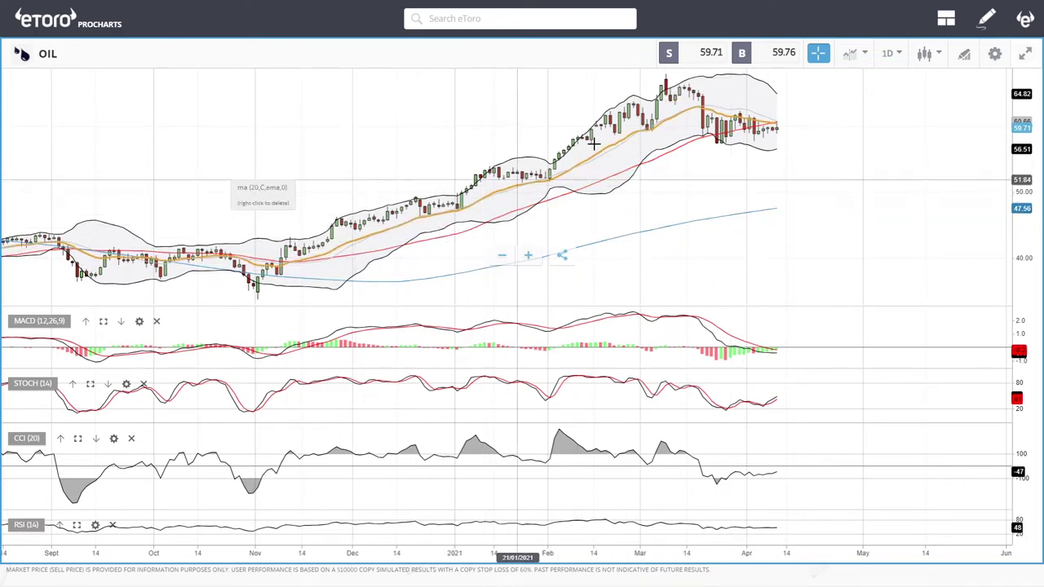
pyautogui.scroll(5, 885, 159)
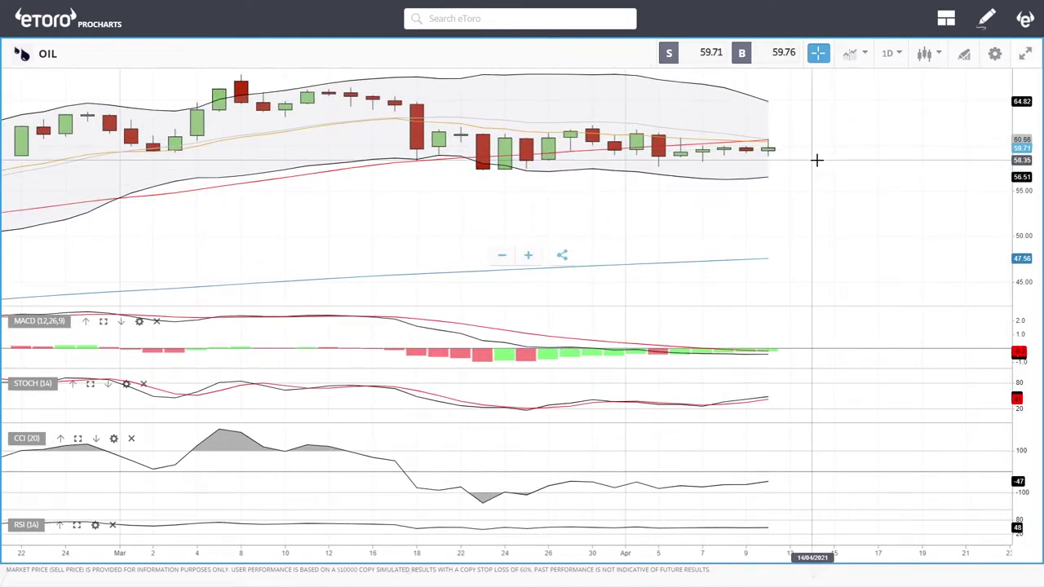
pyautogui.scroll(-5, 866, 217)
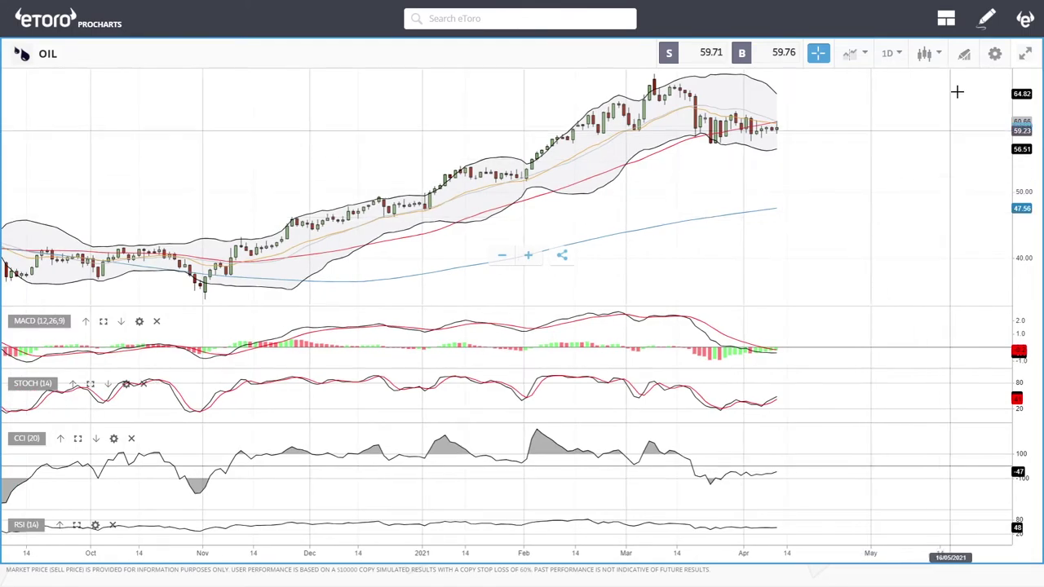
pyautogui.click(965, 53)
pyautogui.click(522, 329)
pyautogui.click(372, 295)
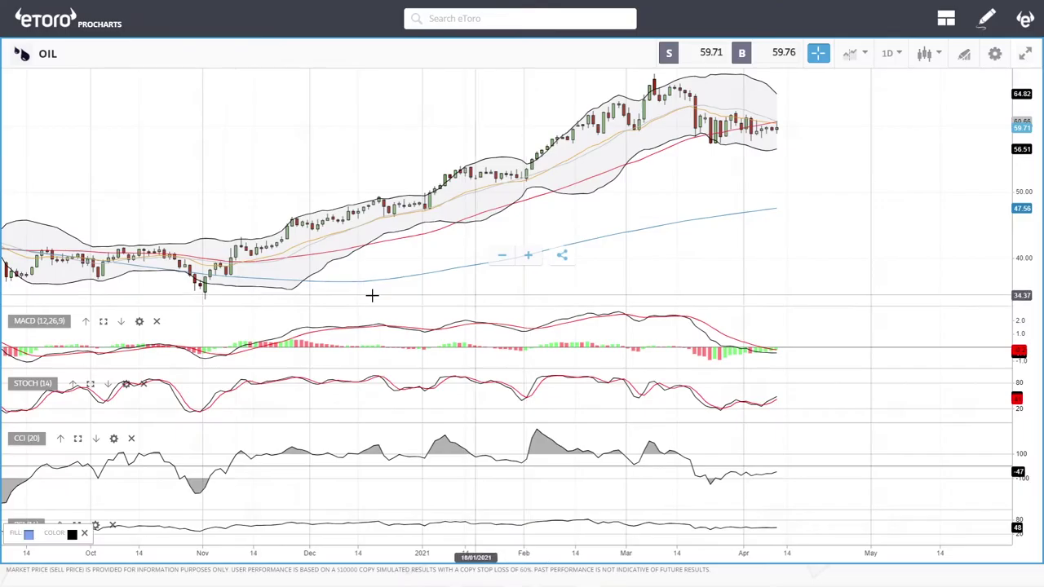
pyautogui.click(205, 298)
pyautogui.click(667, 69)
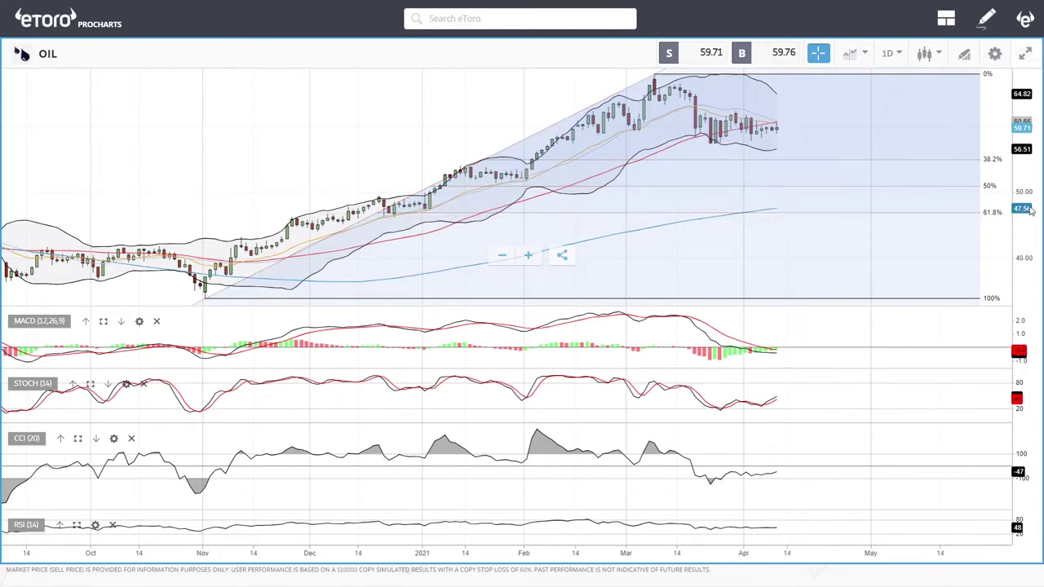
pyautogui.rightClick(654, 75)
pyautogui.scroll(5, 879, 196)
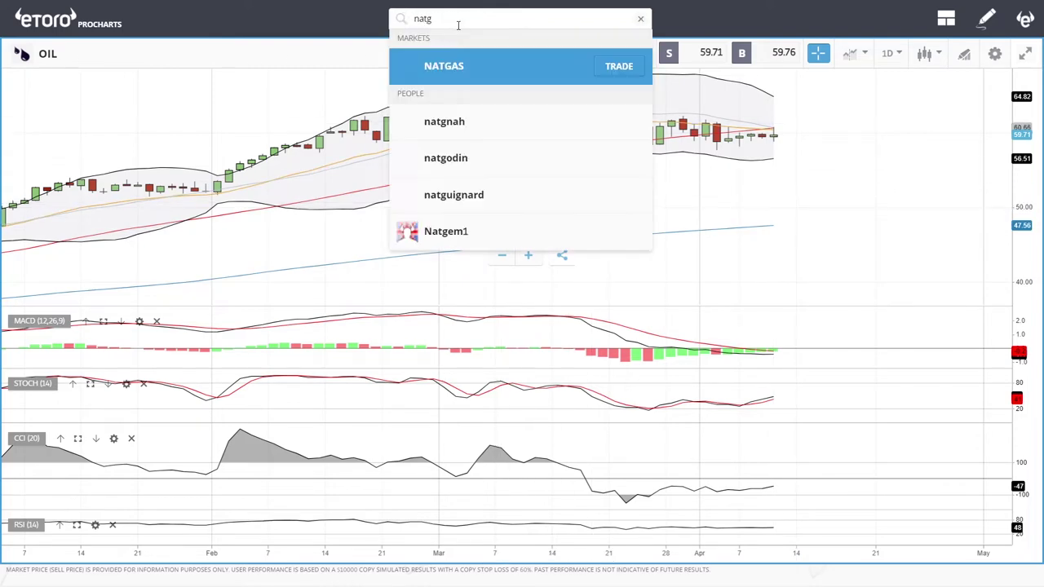
# Open NATGAS from the Markets results and zoom its daily chart in and out.
pyautogui.click(452, 64)
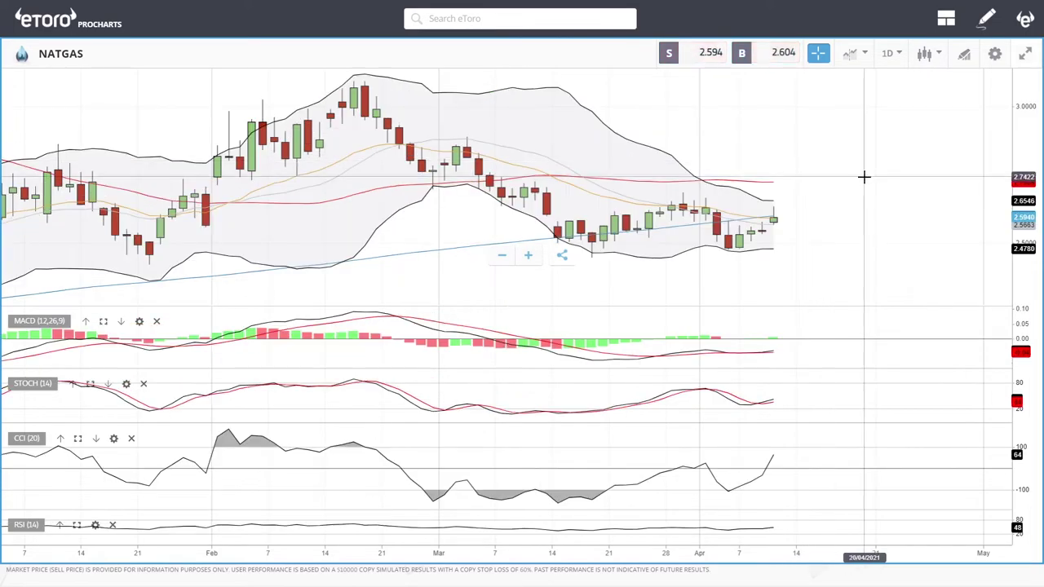
pyautogui.scroll(-3, 829, 237)
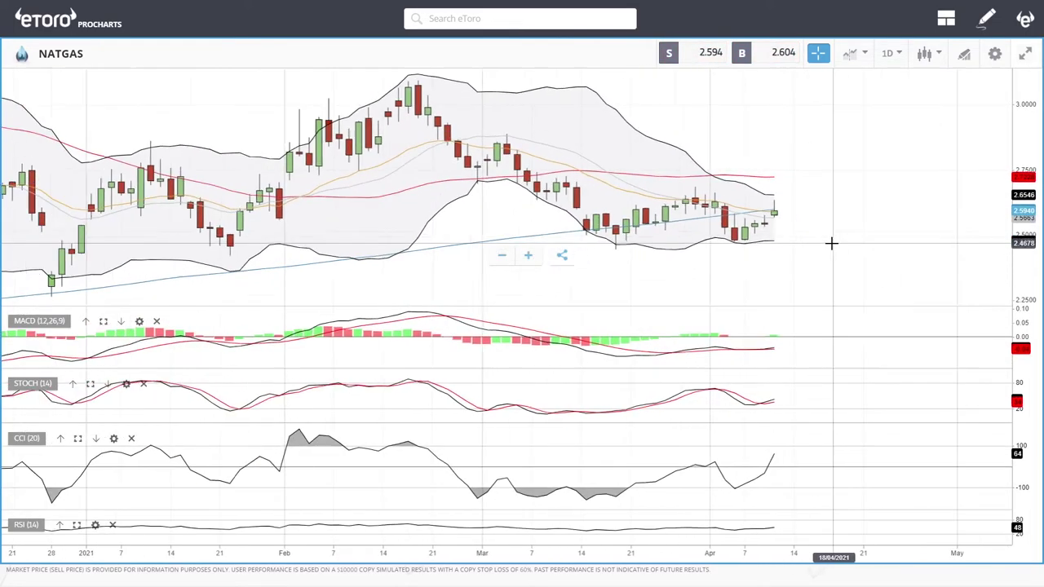
pyautogui.scroll(3, 832, 243)
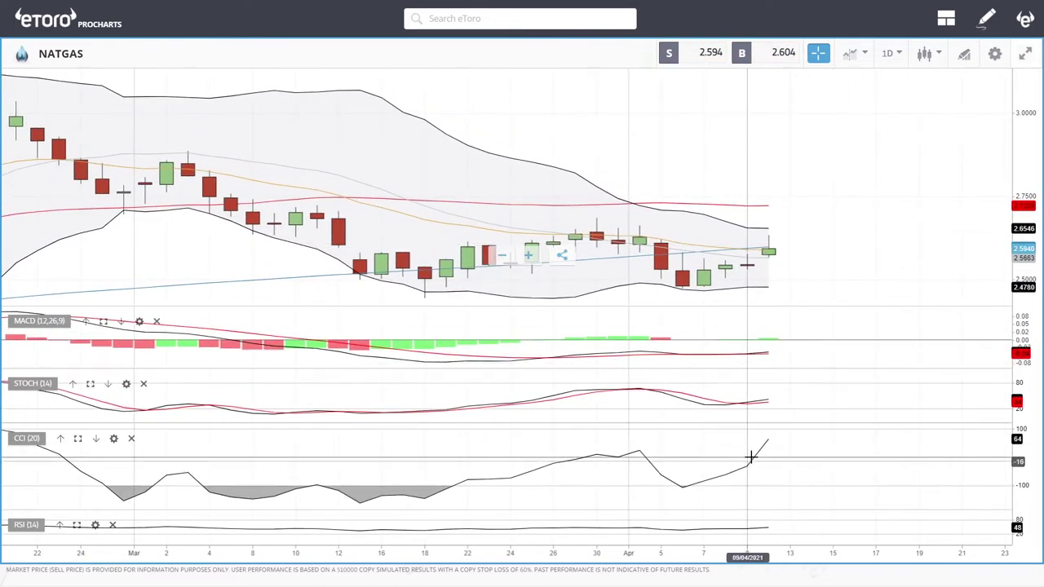
pyautogui.scroll(-5, 749, 467)
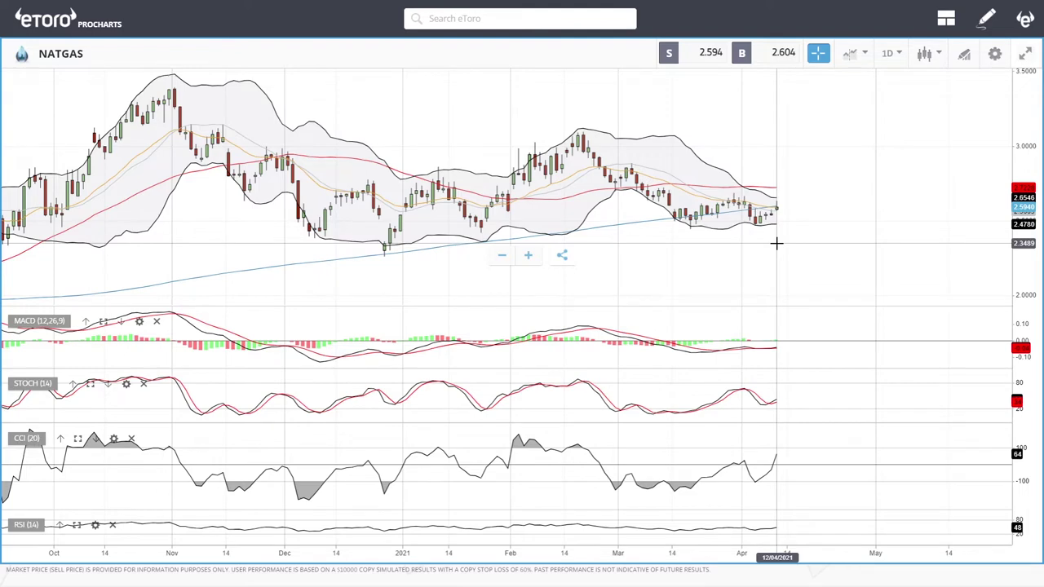
pyautogui.scroll(4, 776, 243)
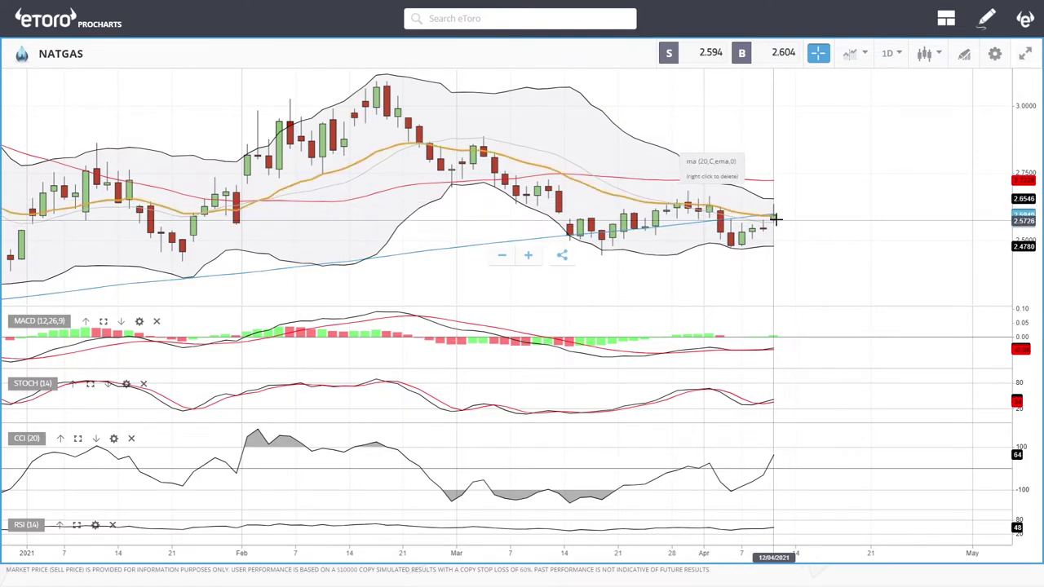
pyautogui.scroll(4, 797, 234)
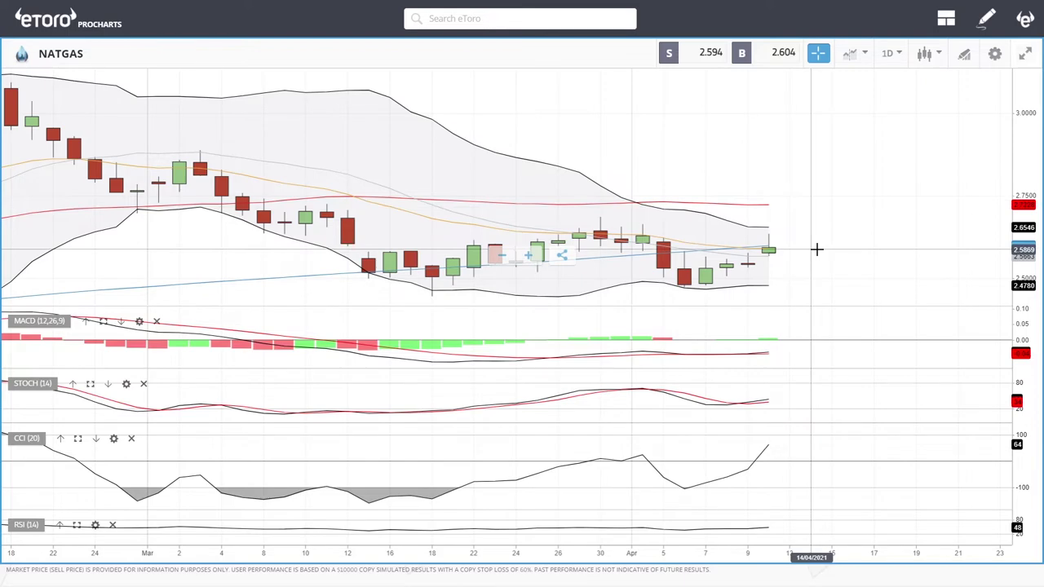
pyautogui.scroll(-5, 816, 250)
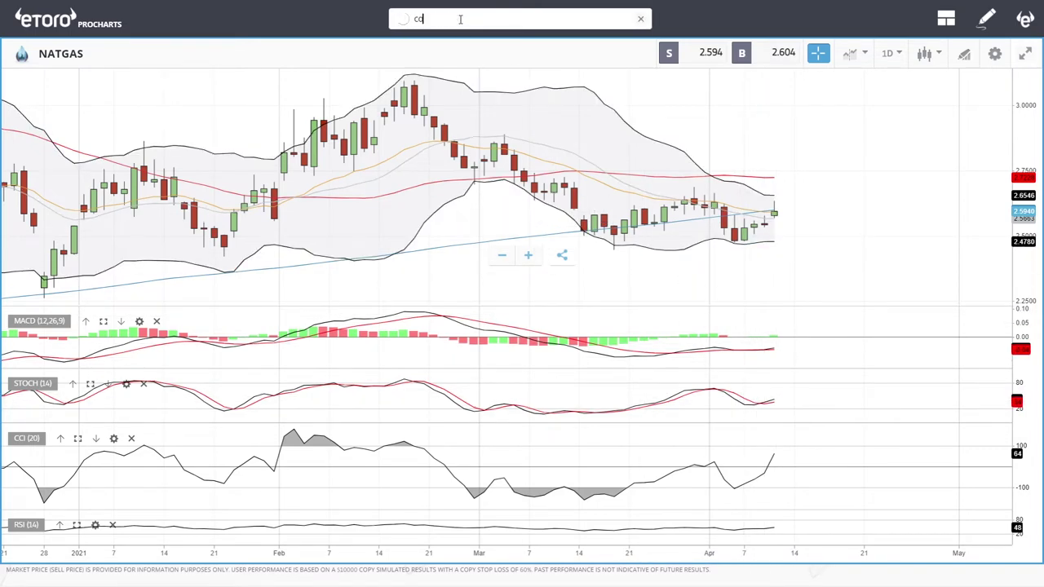
# Pick COPPER from the 'cop' search results and zoom in and out on its daily chart.
pyautogui.click(522, 100)
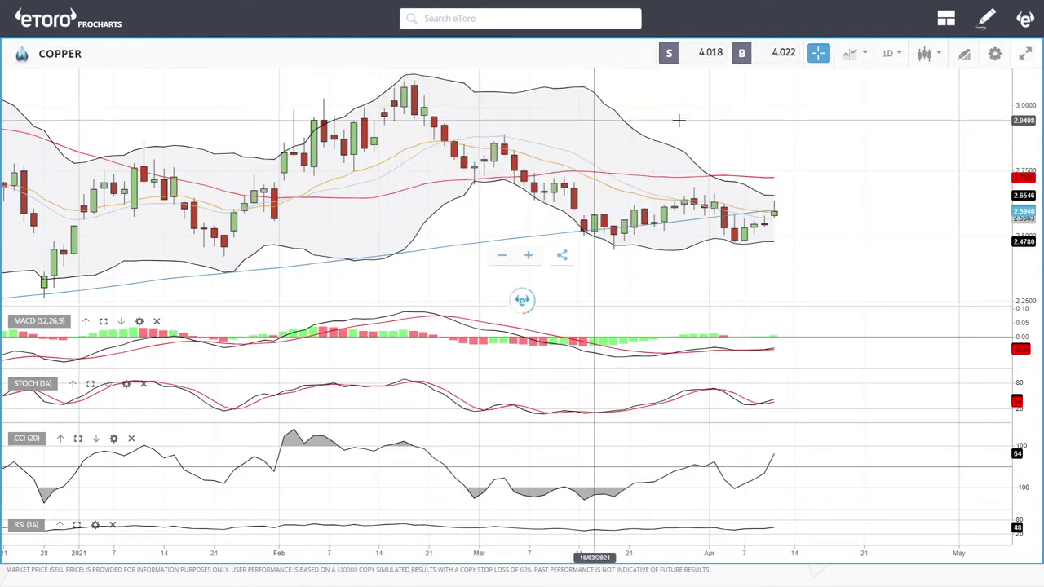
pyautogui.scroll(10, 868, 216)
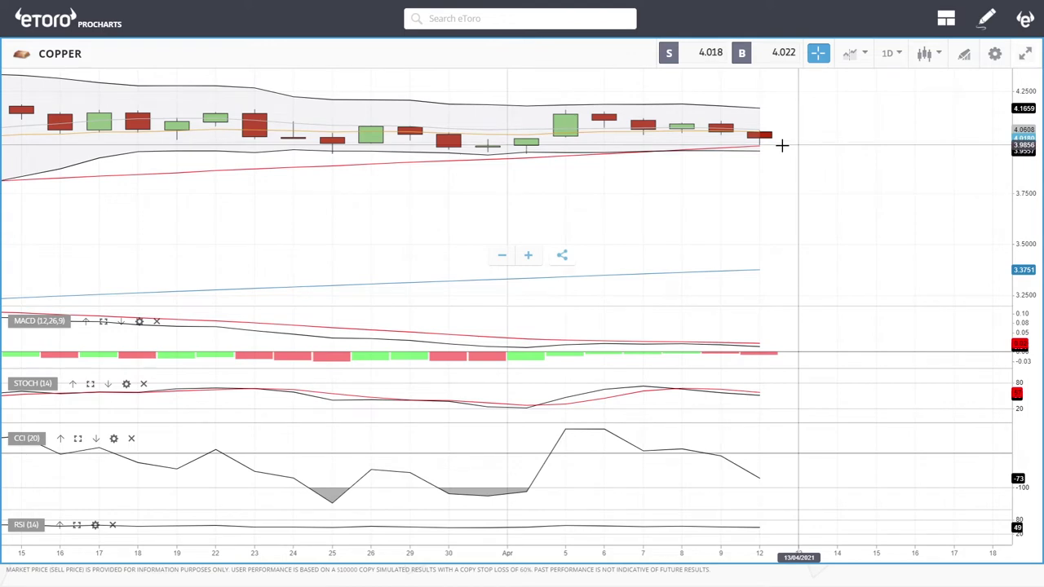
pyautogui.scroll(-8, 837, 208)
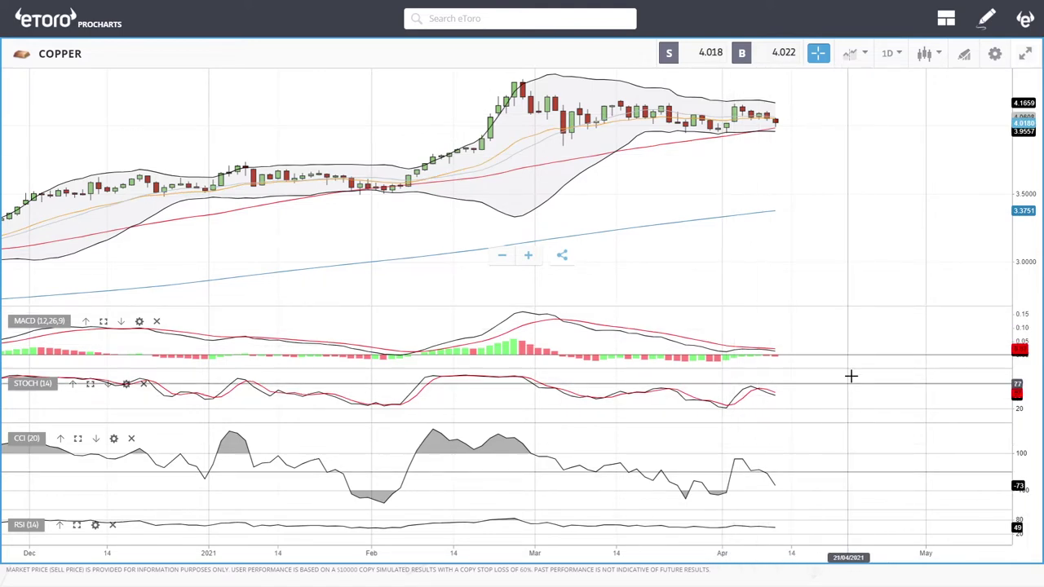
pyautogui.scroll(-5, 697, 197)
pyautogui.scroll(-3, 696, 197)
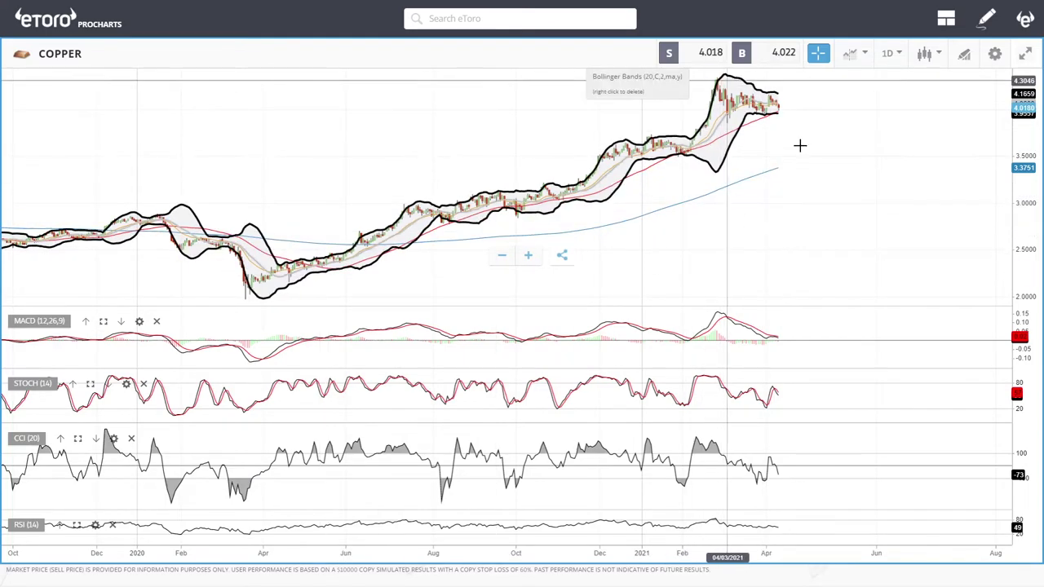
pyautogui.scroll(4, 811, 156)
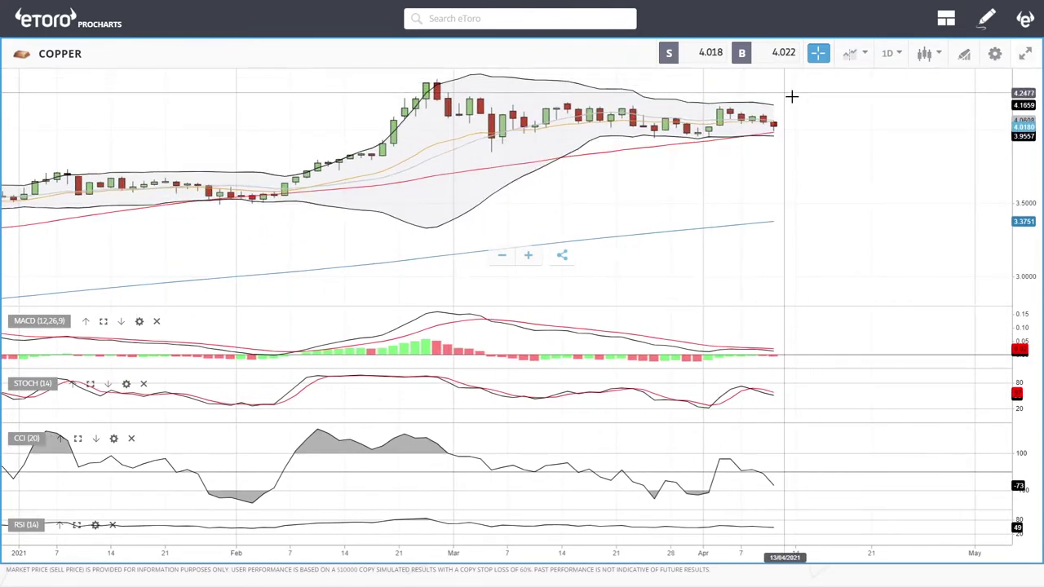
# Draw a falling trend line from the late-February high toward the right side of the chart.
pyautogui.click(966, 57)
pyautogui.click(529, 397)
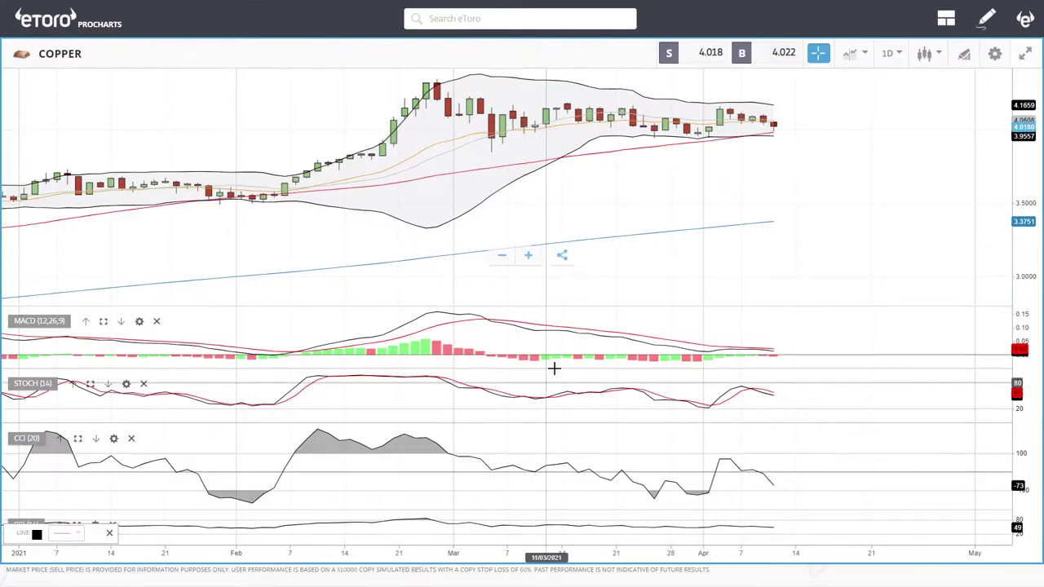
pyautogui.click(438, 76)
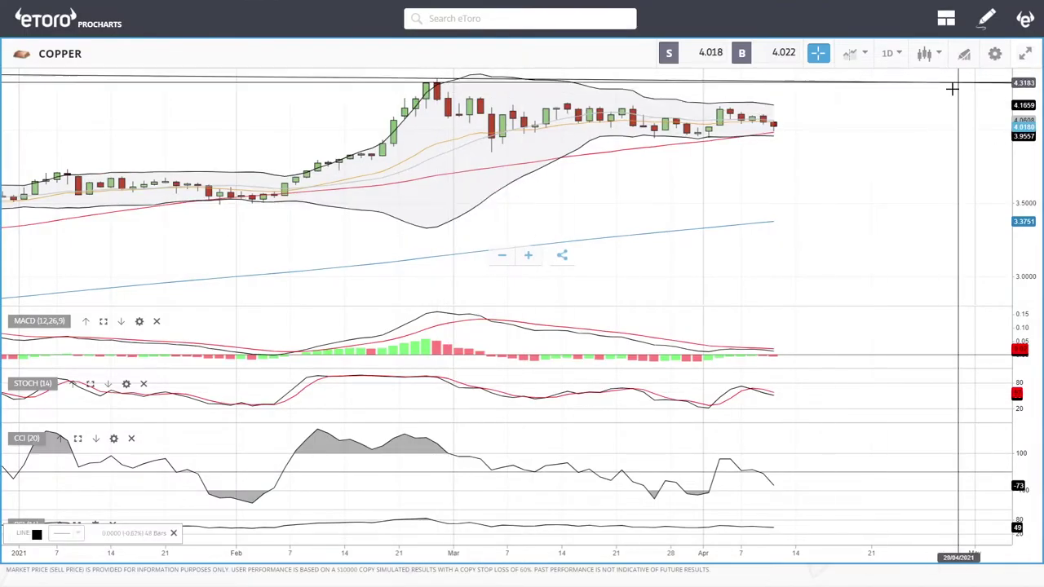
pyautogui.click(914, 132)
# Draw a rising trend line crossing the falling one, ending past the latest candles.
pyautogui.click(965, 57)
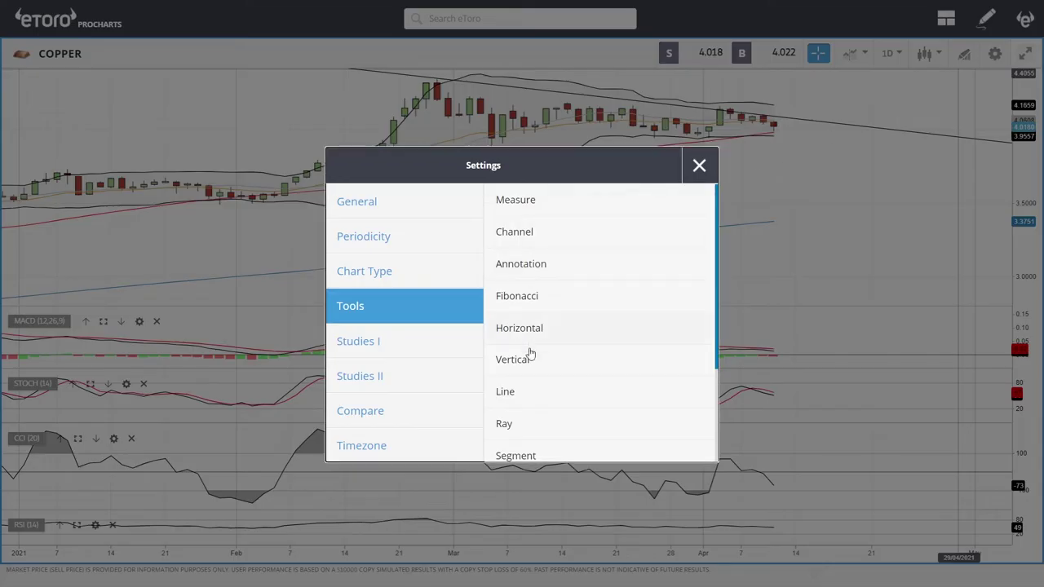
pyautogui.click(521, 395)
pyautogui.click(366, 166)
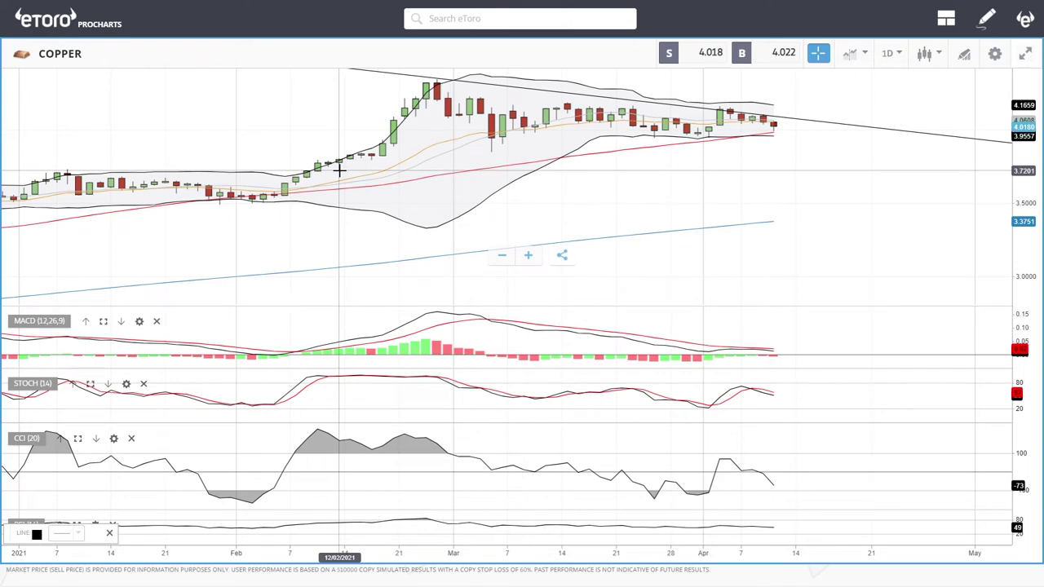
pyautogui.click(951, 115)
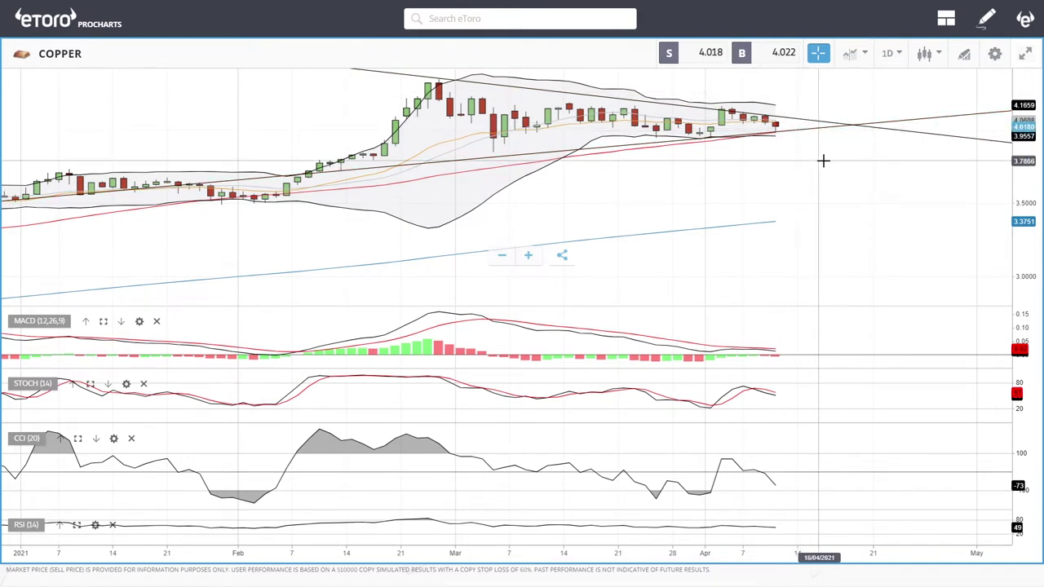
pyautogui.scroll(5, 890, 219)
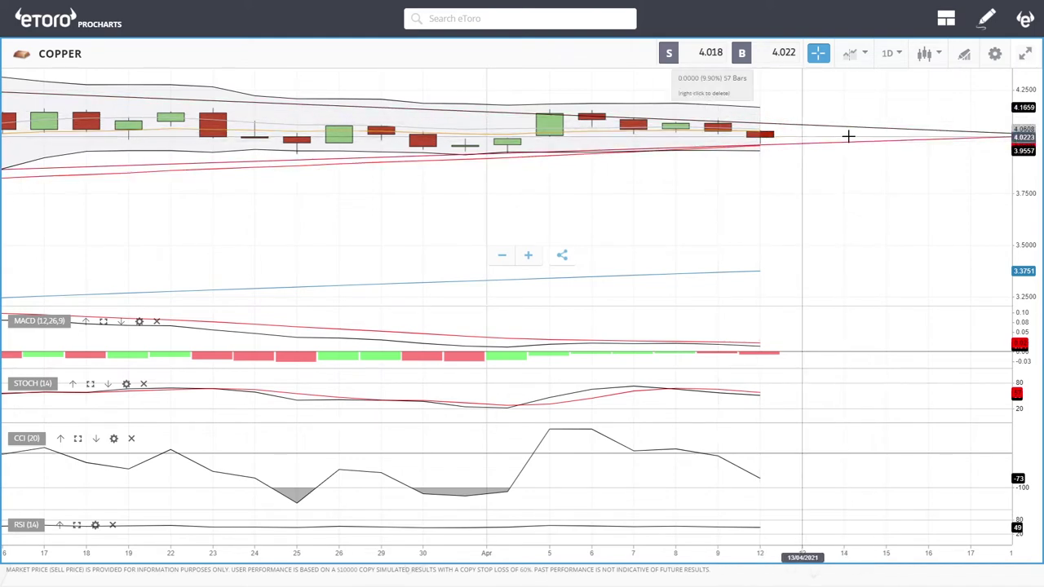
pyautogui.scroll(-5, 912, 199)
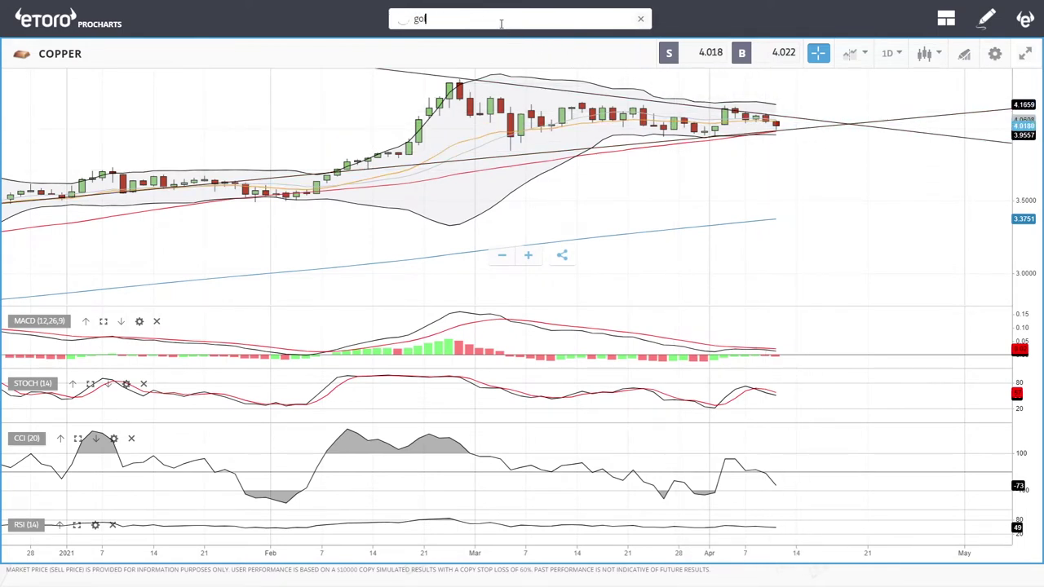
# Switch to the GOLD chart and zoom and pan to review its recent months of candles.
pyautogui.click(456, 103)
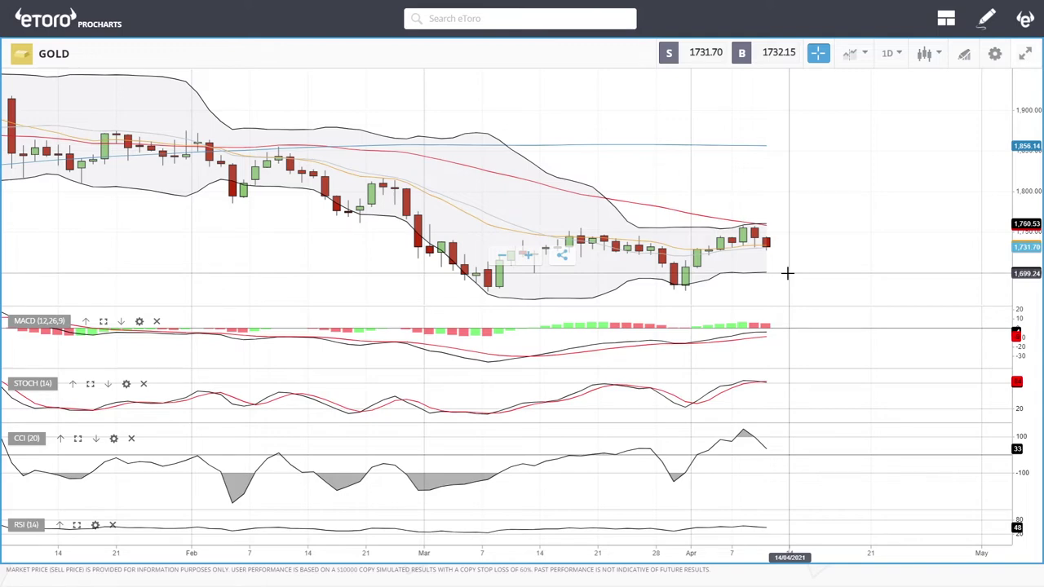
pyautogui.scroll(-3, 787, 273)
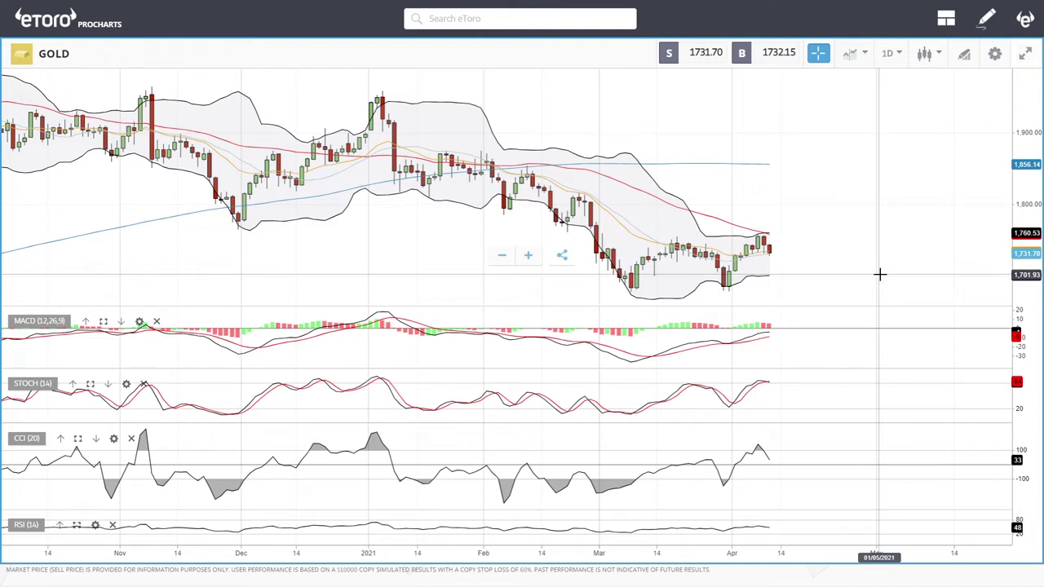
pyautogui.moveTo(879, 275); pyautogui.dragTo(873, 166)
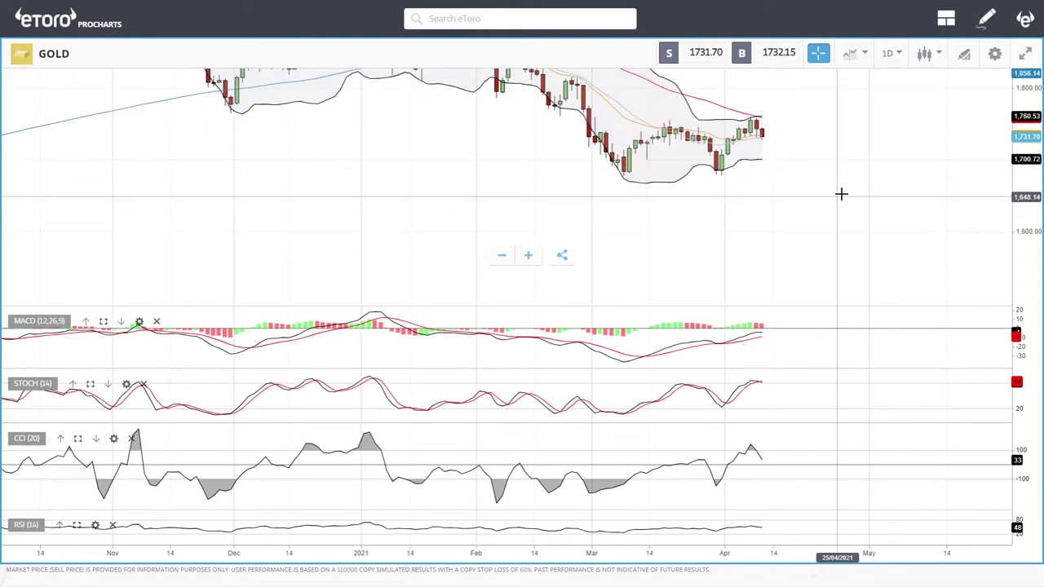
pyautogui.scroll(-4, 860, 168)
pyautogui.moveTo(842, 105); pyautogui.dragTo(786, 200)
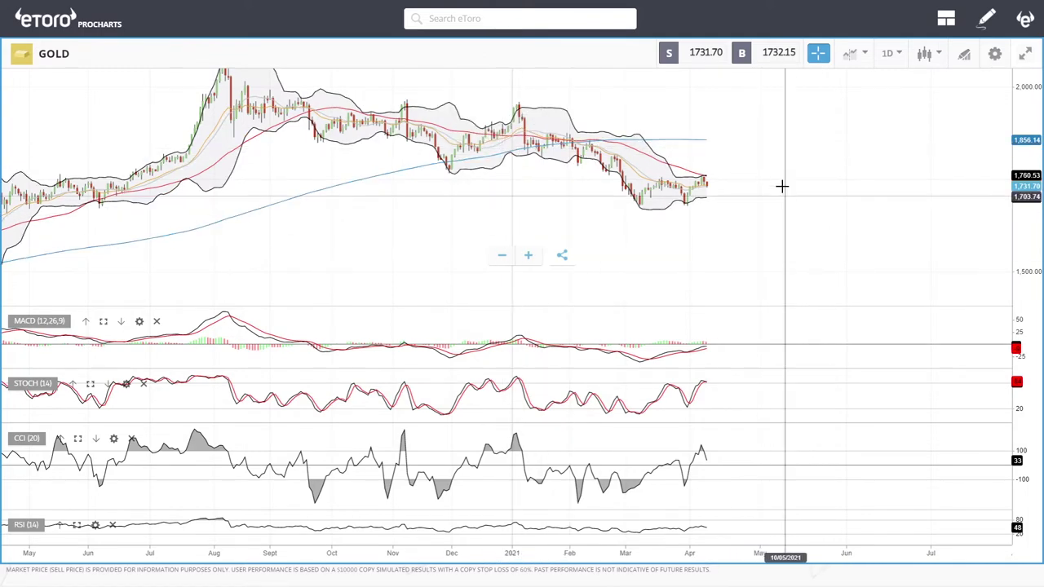
pyautogui.scroll(5, 784, 196)
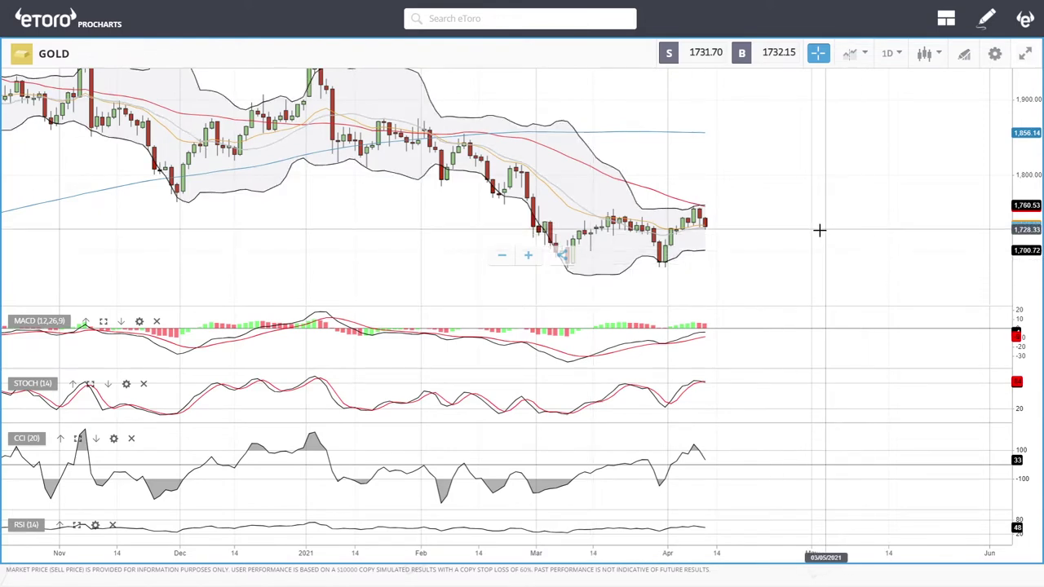
pyautogui.scroll(5, 821, 230)
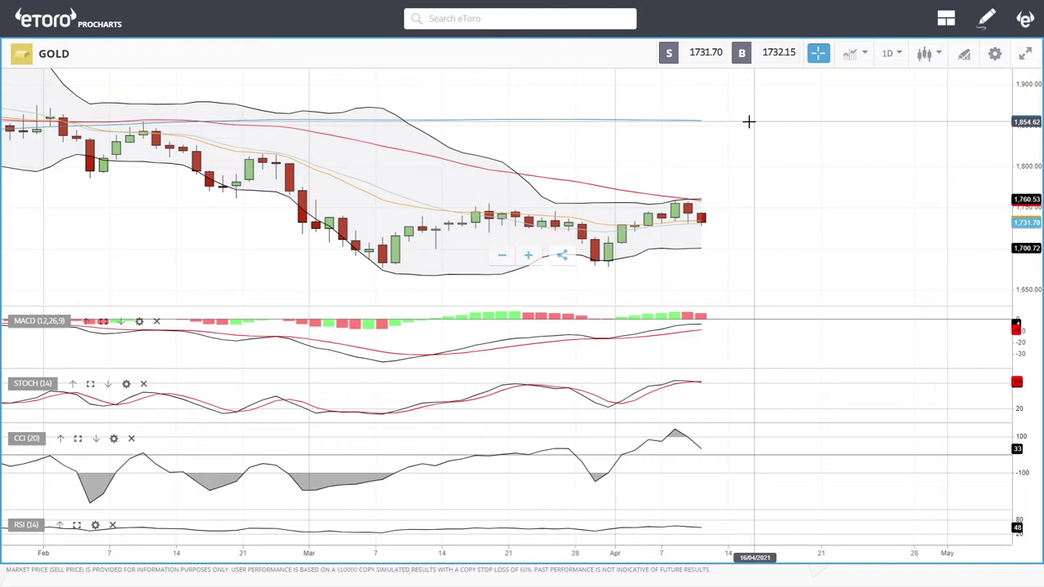
pyautogui.scroll(-5, 753, 187)
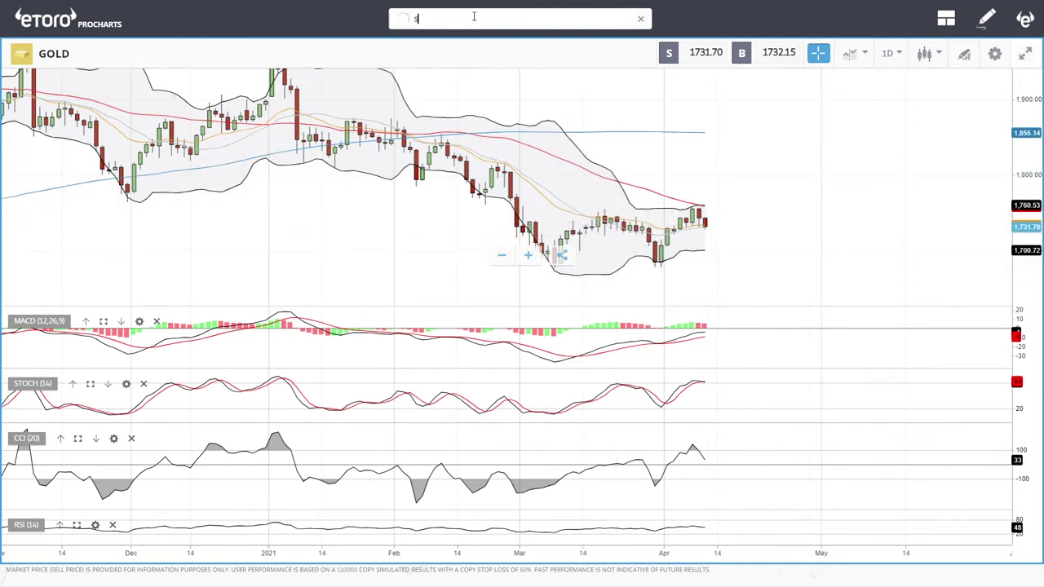
# Pick SILVER and zoom the time axis out to show history back to late 2019.
pyautogui.click(440, 67)
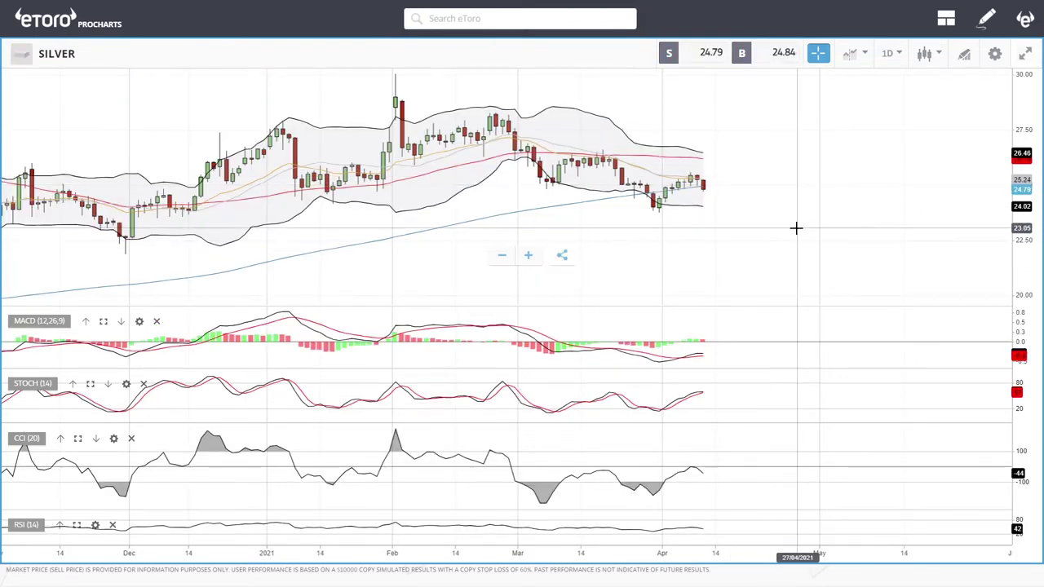
pyautogui.scroll(1, 796, 227)
pyautogui.scroll(1, 796, 227)
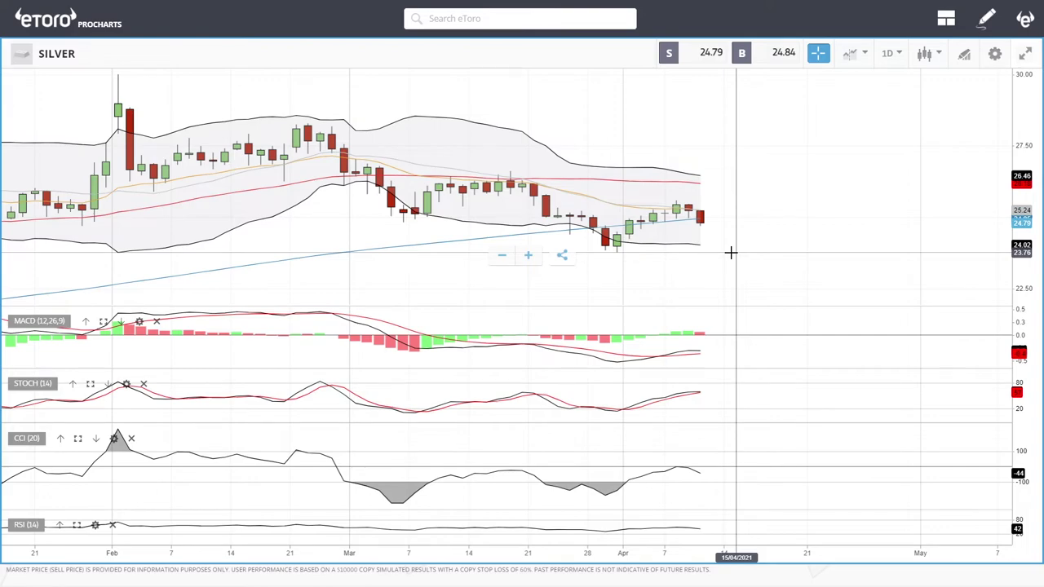
pyautogui.scroll(-4, 731, 253)
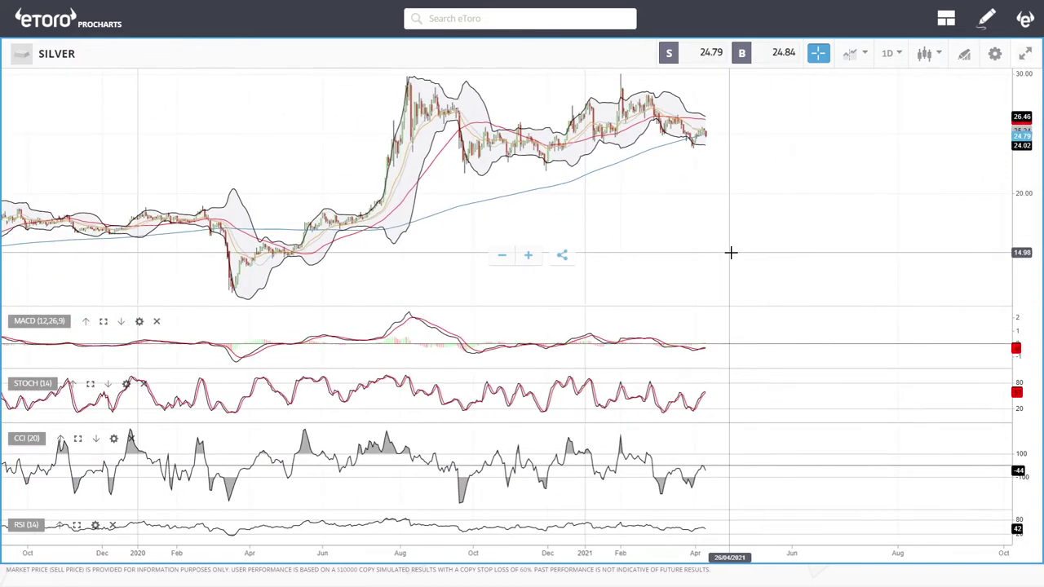
# Draw a Fibonacci retracement from the April 2020 low to the August 2020 high on Silver.
pyautogui.click(965, 57)
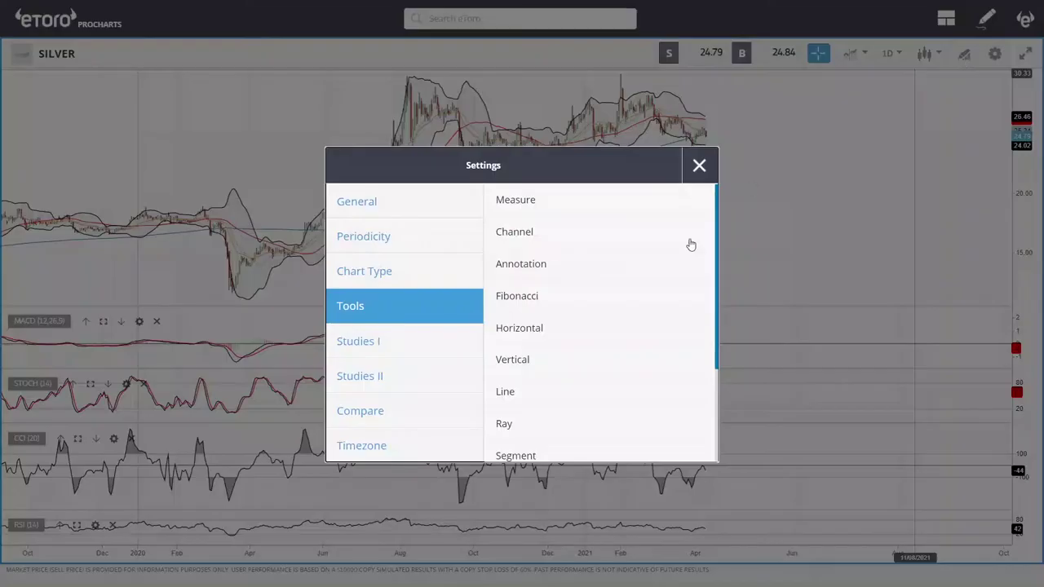
pyautogui.click(518, 296)
pyautogui.click(234, 291)
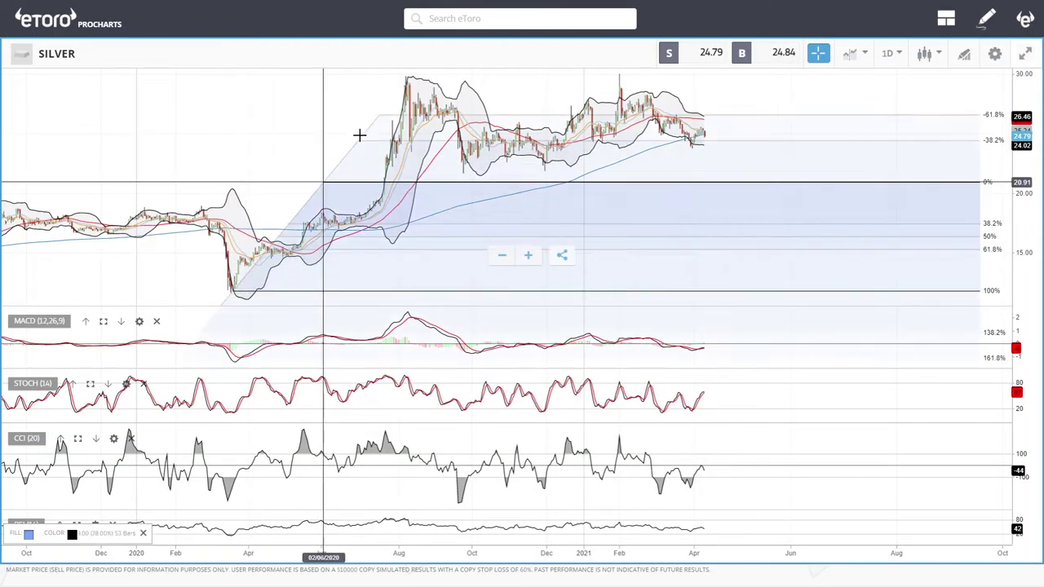
pyautogui.click(406, 76)
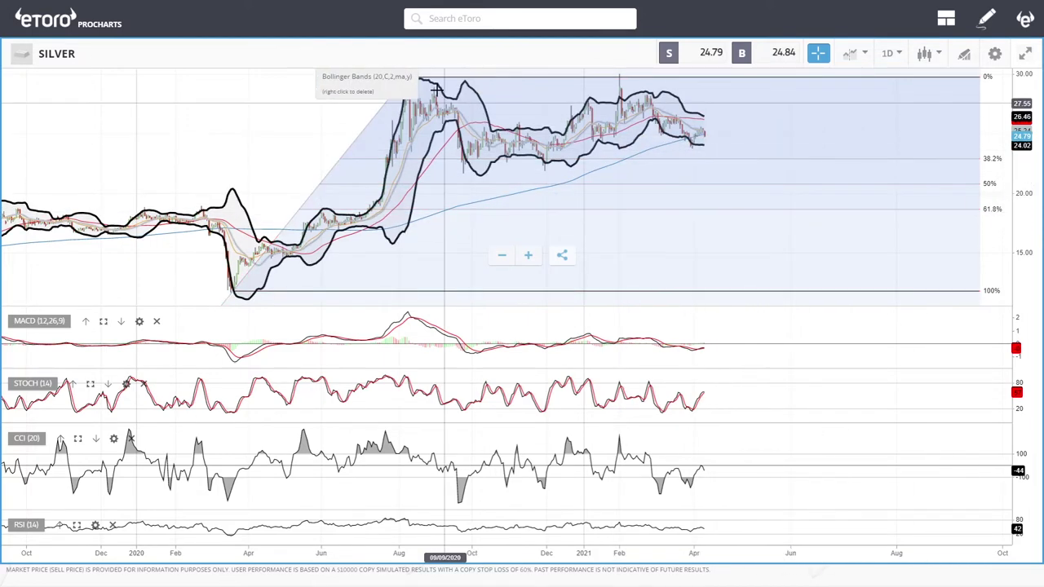
pyautogui.scroll(3, 354, 106)
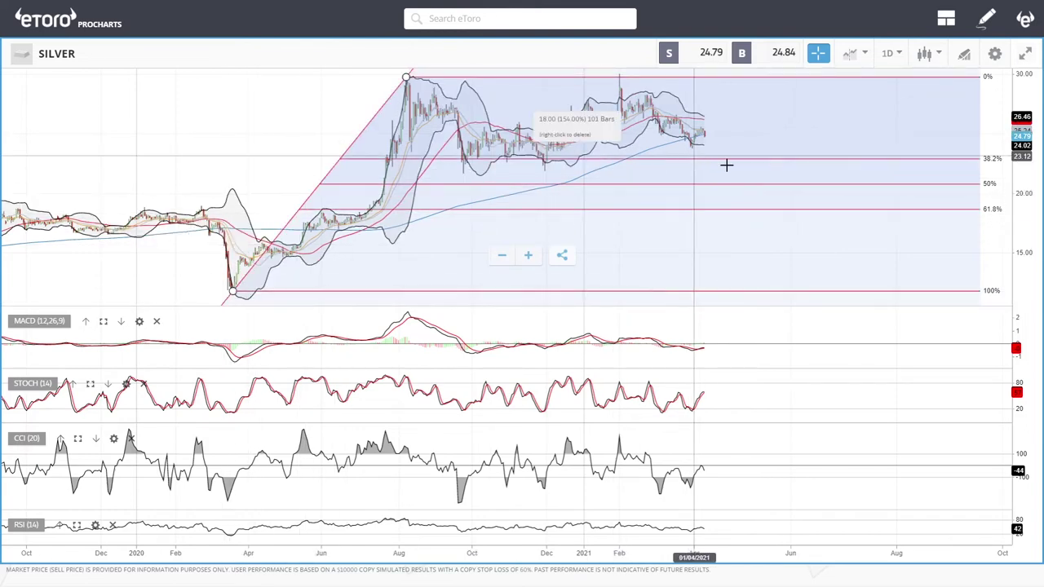
pyautogui.scroll(3, 764, 165)
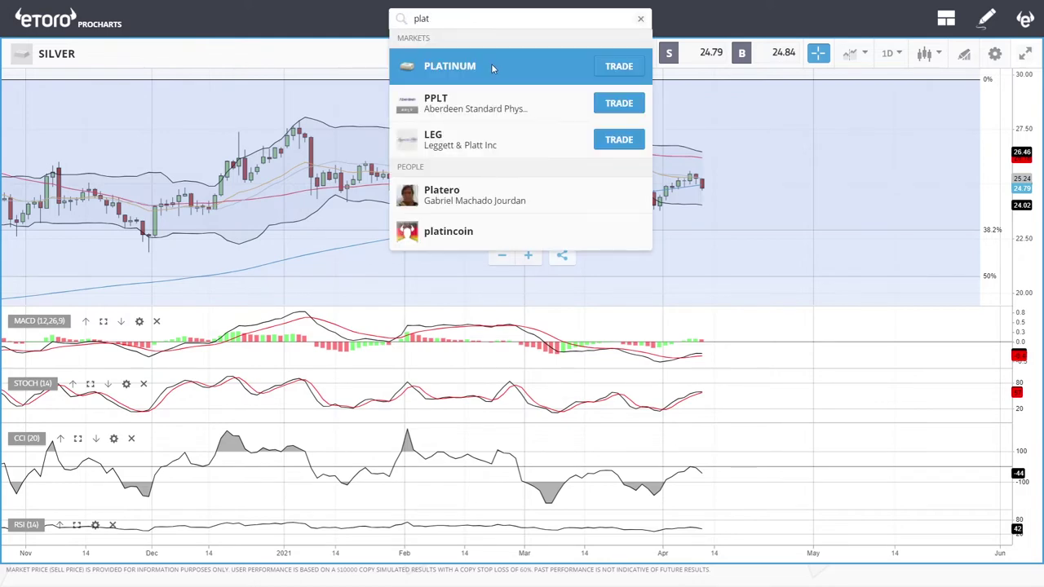
# Choose PLATINUM from the 'plat' results and zoom over its recent candles and moving averages.
pyautogui.click(492, 66)
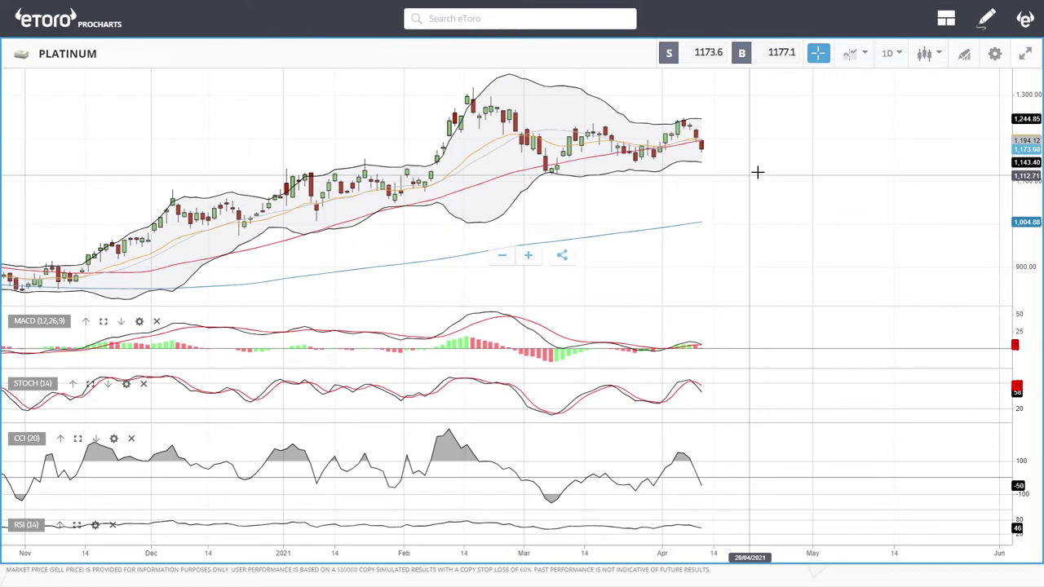
pyautogui.scroll(3, 758, 171)
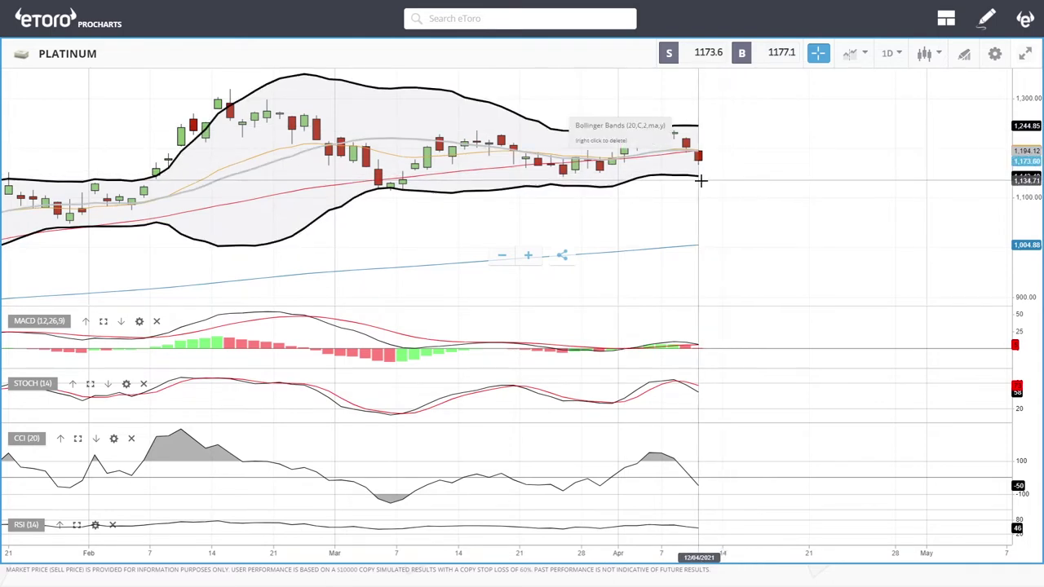
pyautogui.scroll(-4, 783, 240)
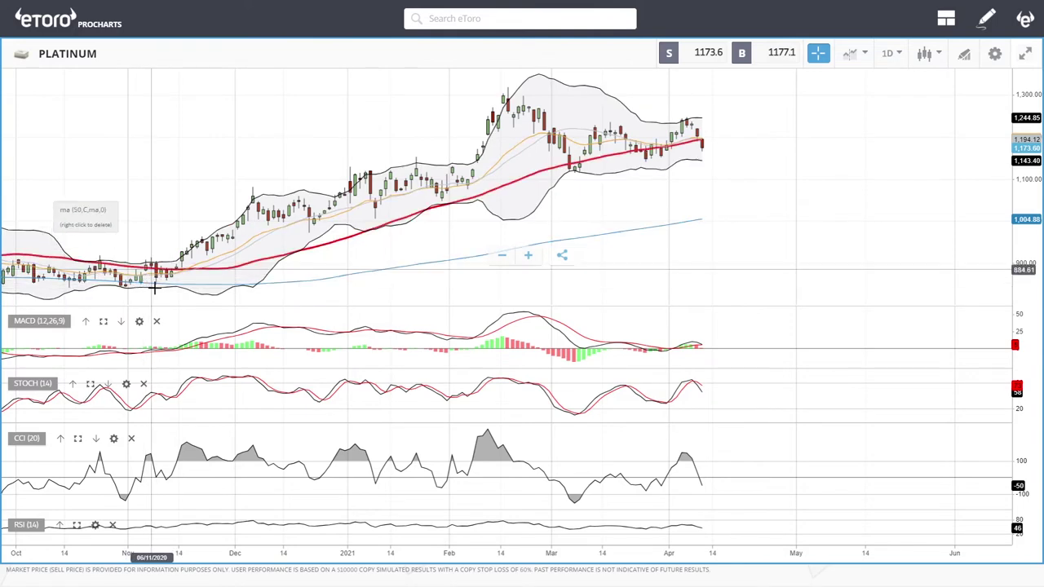
pyautogui.scroll(3, 762, 180)
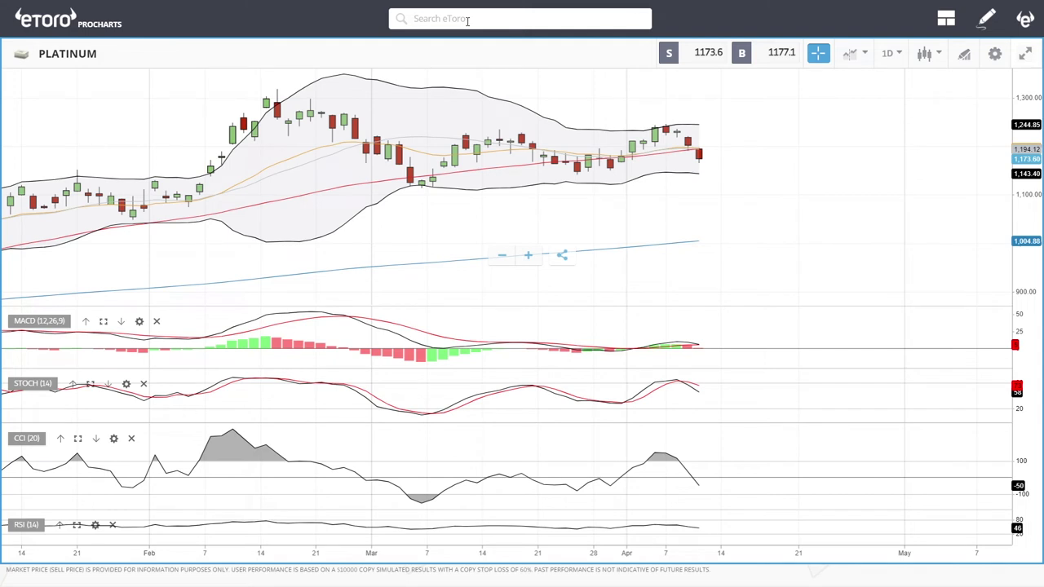
# Switch to PALLADIUM and draw a rectangle over the mid-March to April highs.
pyautogui.write('al')
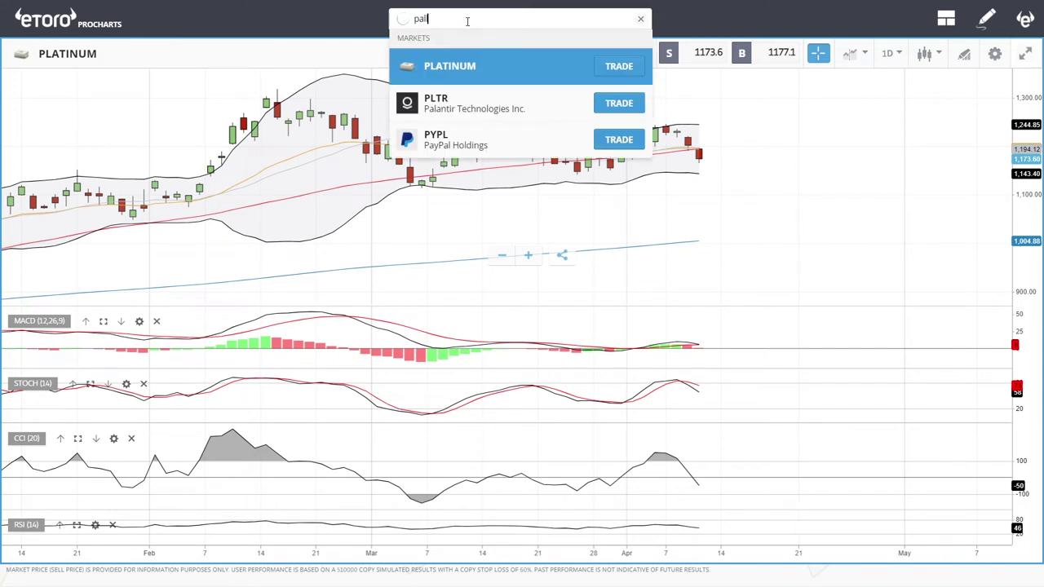
pyautogui.write('l')
pyautogui.click(457, 102)
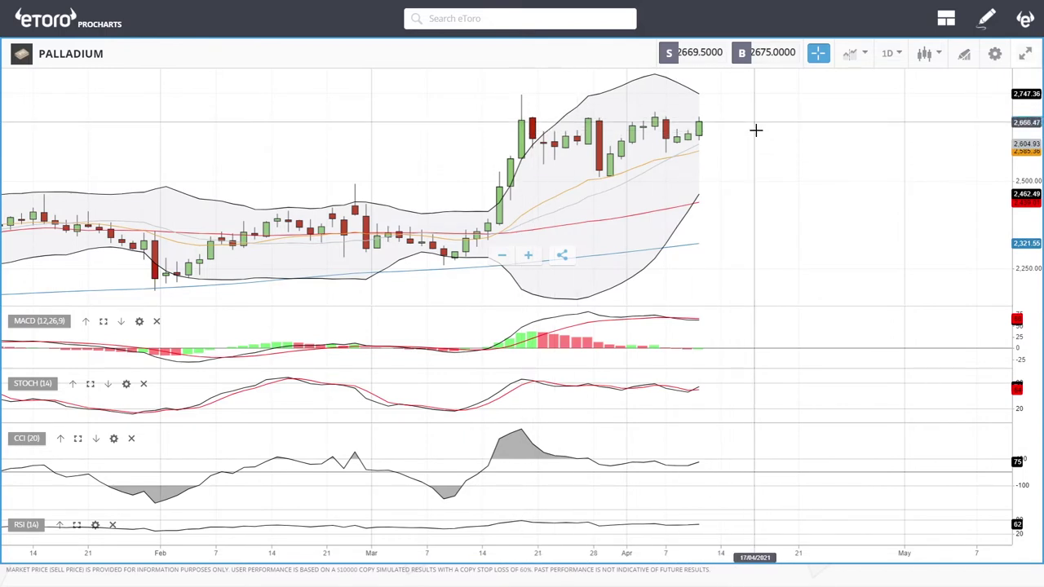
pyautogui.click(965, 53)
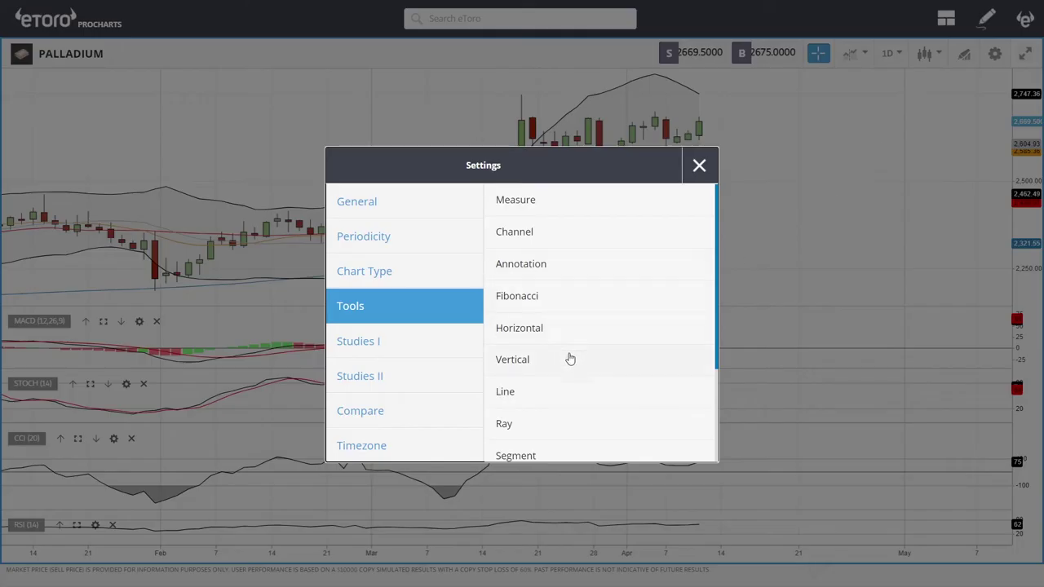
pyautogui.click(543, 419)
pyautogui.click(721, 113)
pyautogui.click(488, 123)
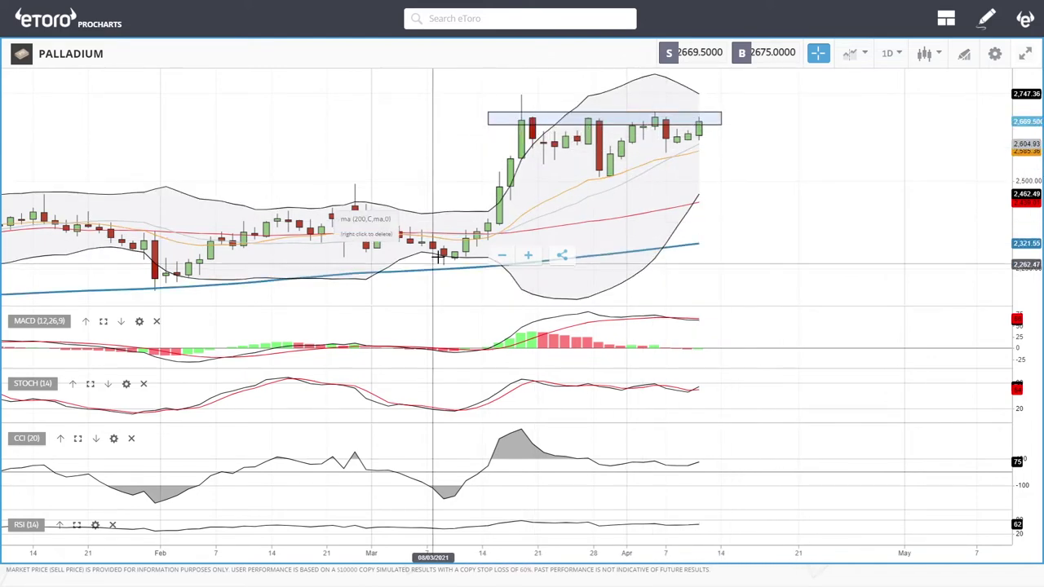
# Draw a rising trendline from the March low to beyond the April candles.
pyautogui.click(977, 55)
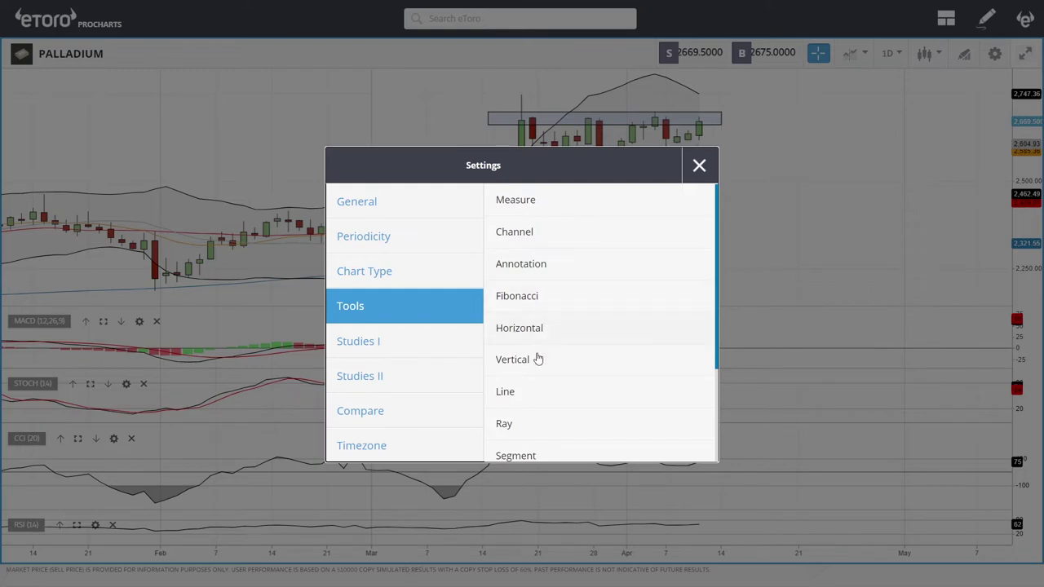
pyautogui.click(531, 394)
pyautogui.click(443, 264)
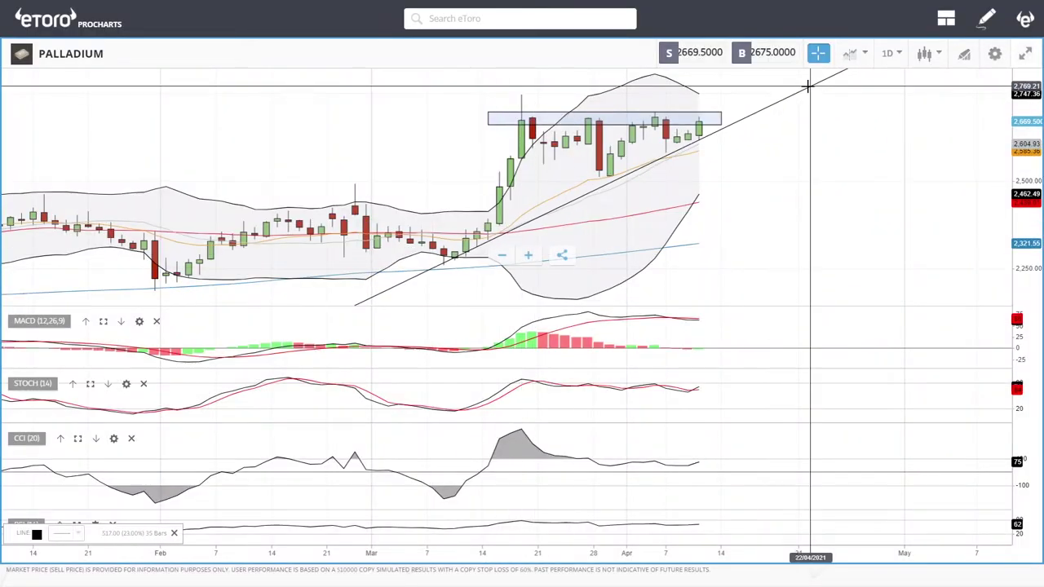
pyautogui.click(804, 82)
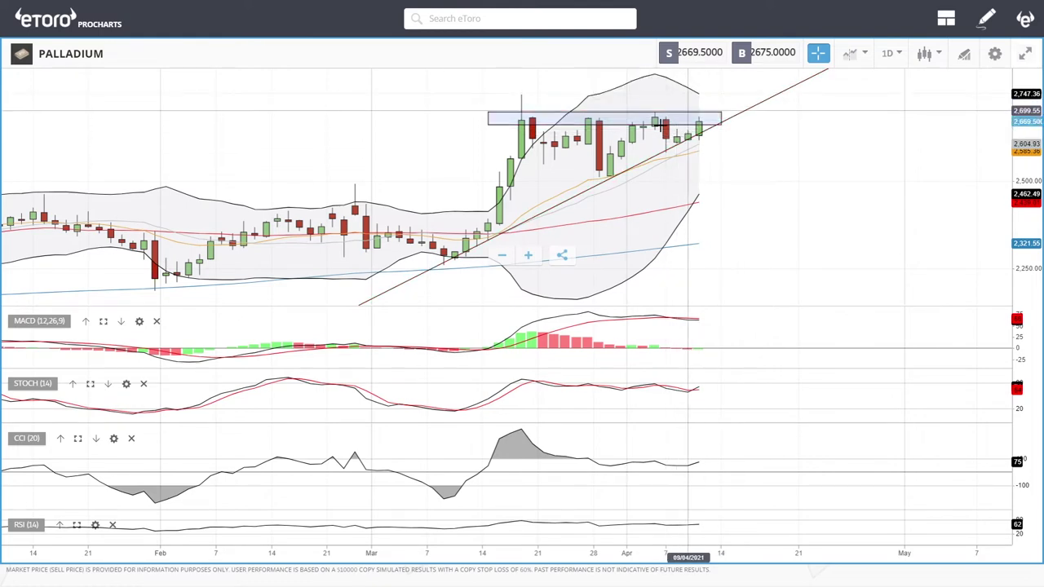
pyautogui.scroll(-3, 812, 137)
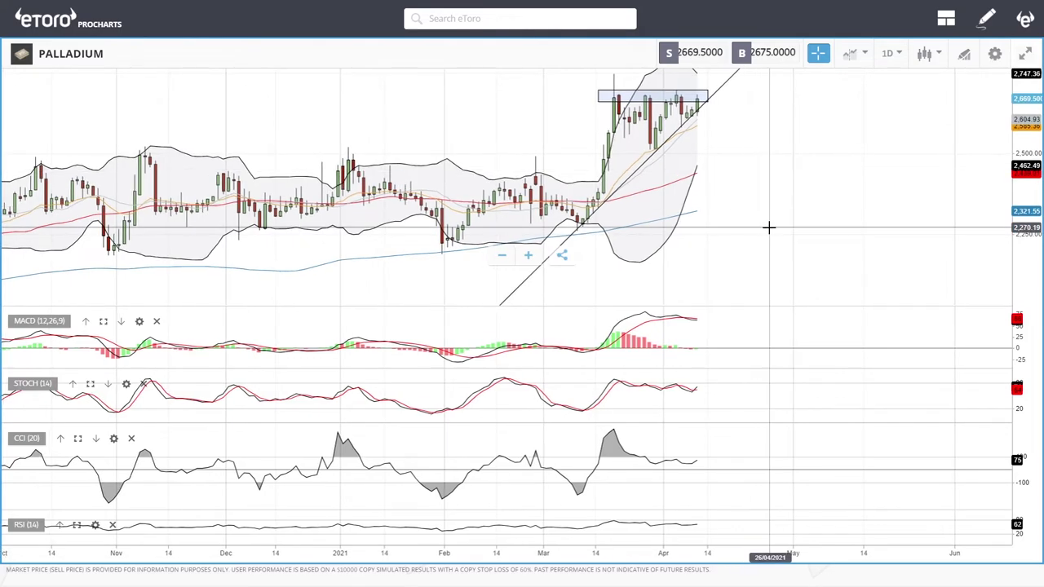
pyautogui.scroll(-3, 768, 222)
pyautogui.scroll(5, 768, 221)
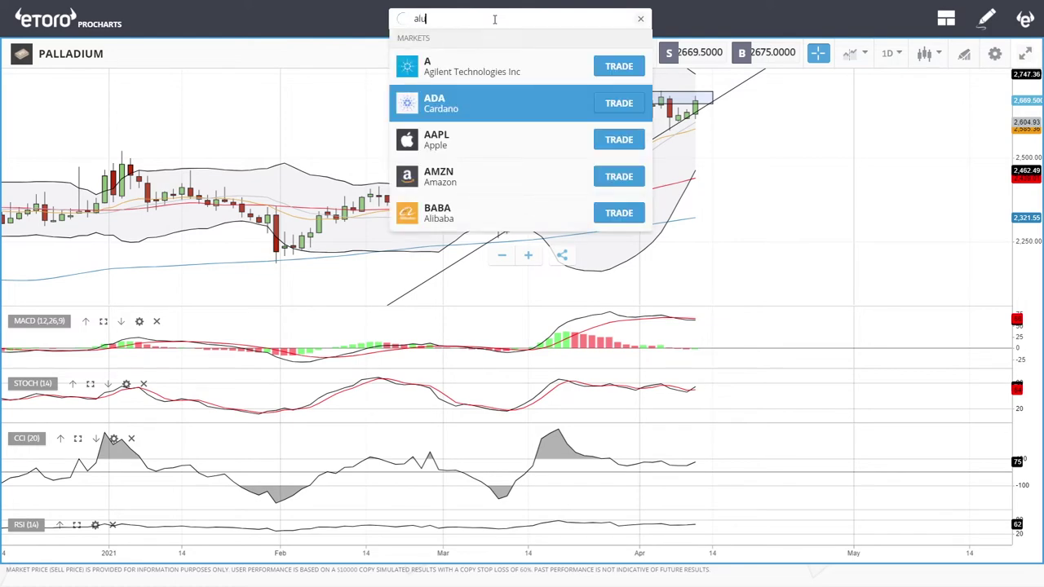
# Select ALUMINUM from the 'alu' search results and zoom its daily chart in and out.
pyautogui.click(461, 68)
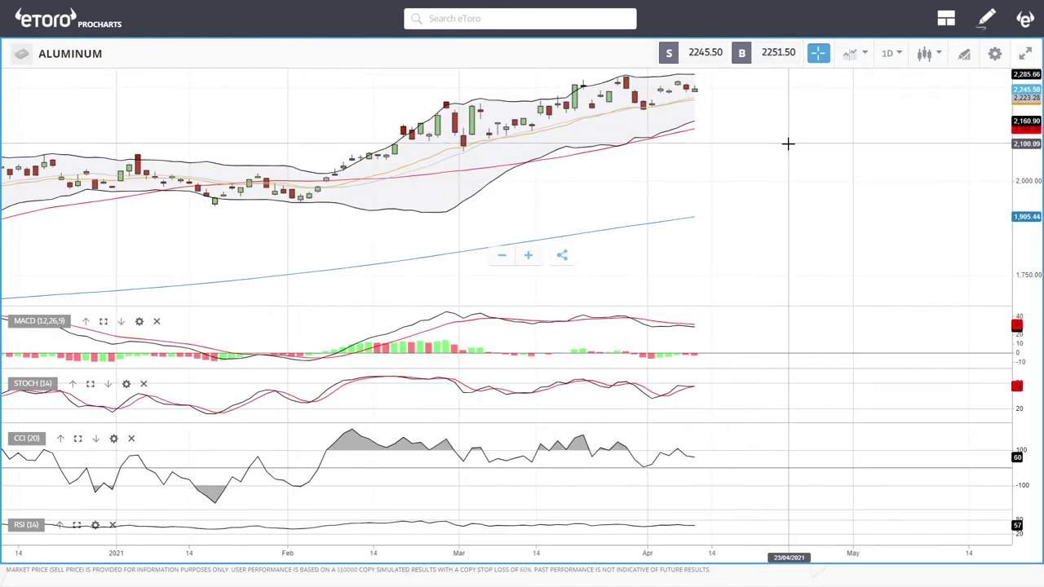
pyautogui.scroll(3, 789, 143)
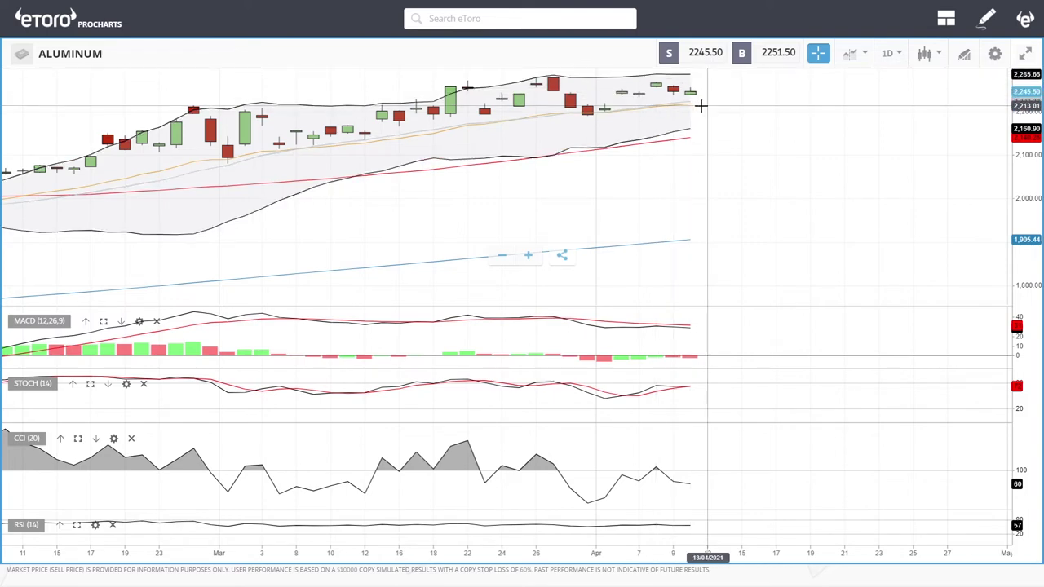
pyautogui.scroll(-4, 764, 170)
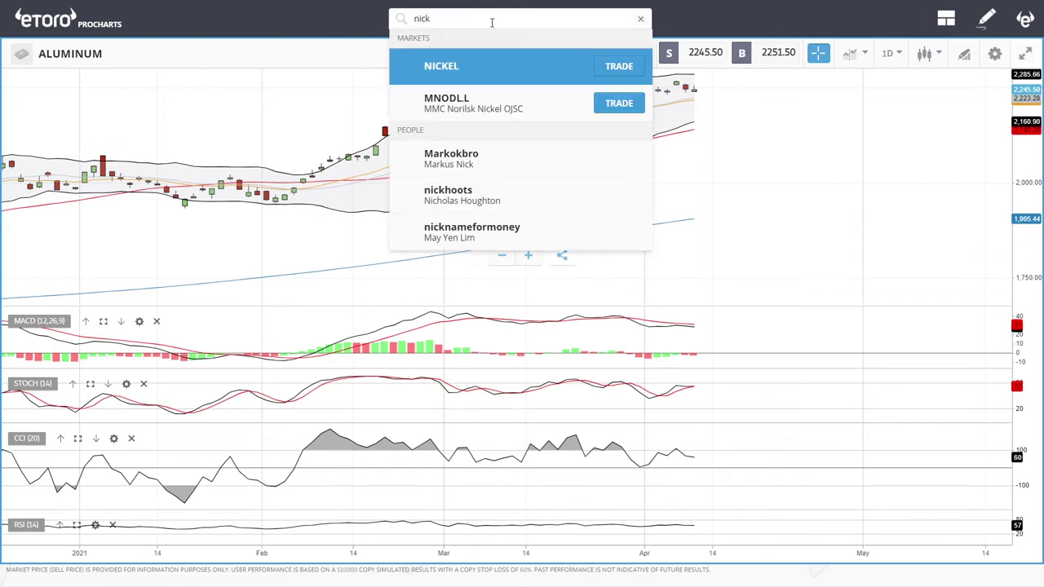
# Load the NICKEL daily chart from the search results and scroll its history back to August.
pyautogui.click(451, 67)
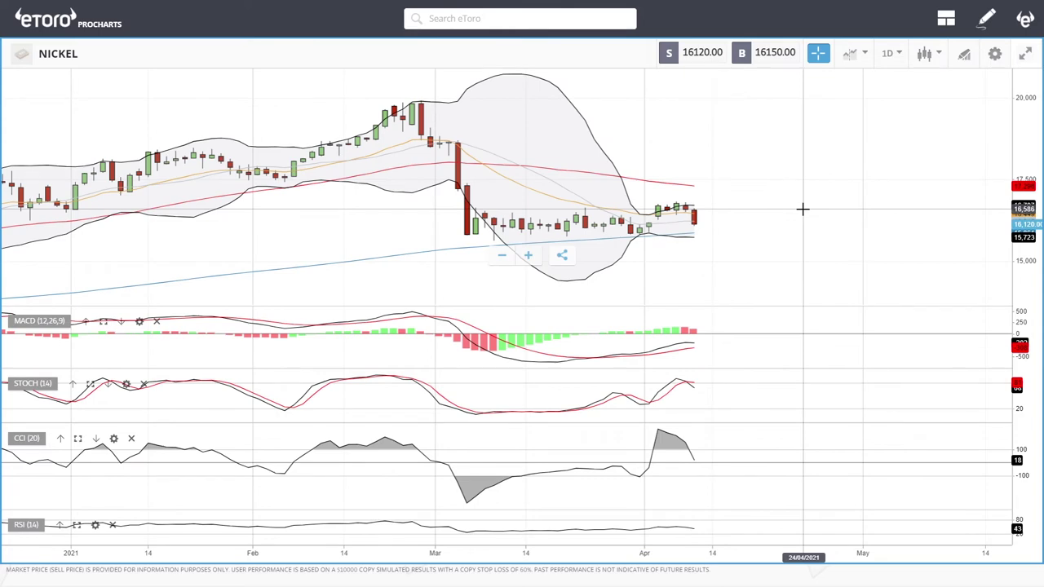
pyautogui.scroll(5, 803, 209)
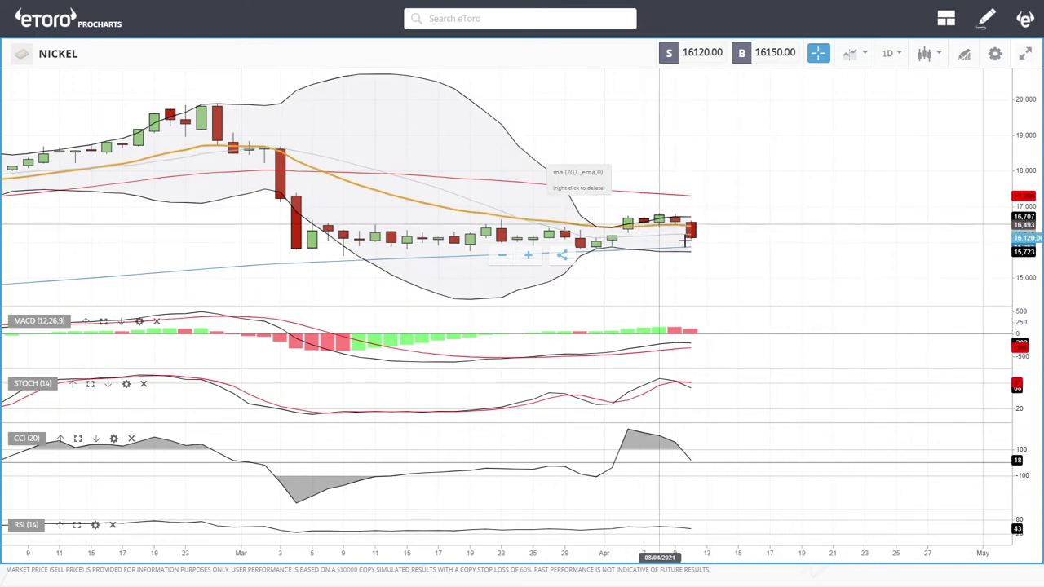
pyautogui.scroll(-3, 805, 256)
pyautogui.scroll(-4, 807, 257)
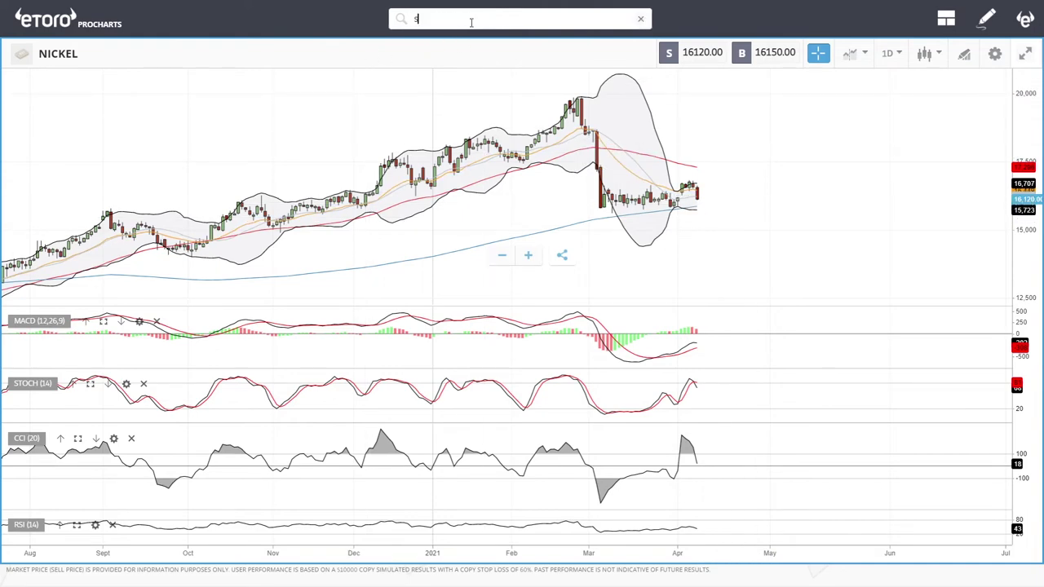
# Replace the NICKEL chart with the SUGAR daily chart from the search results.
pyautogui.click(467, 69)
pyautogui.scroll(5, 784, 213)
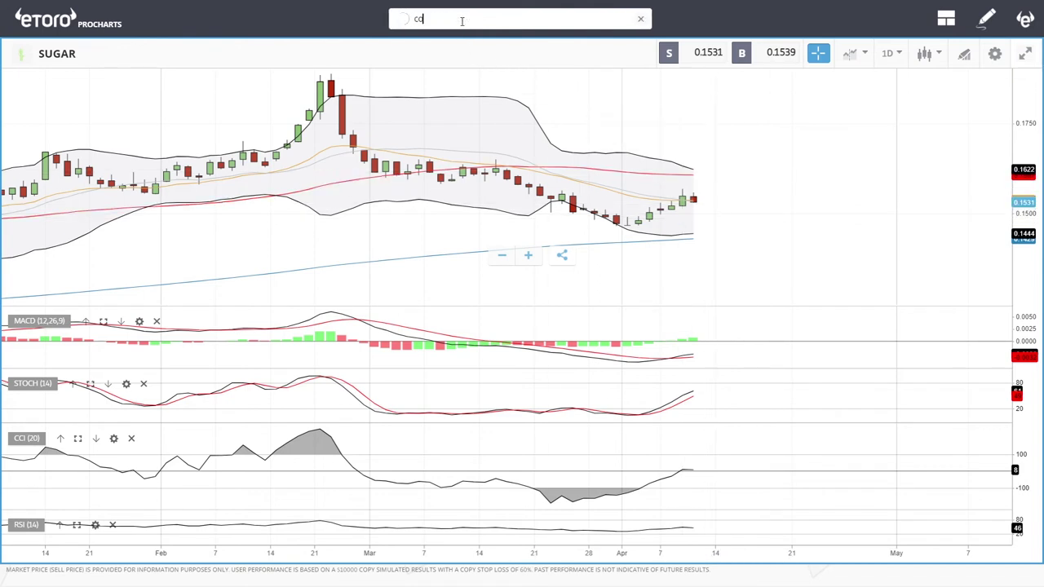
# Search 'cot' and load the COTTON daily chart in place of SUGAR.
pyautogui.click(461, 20)
pyautogui.write('cot')
pyautogui.click(447, 65)
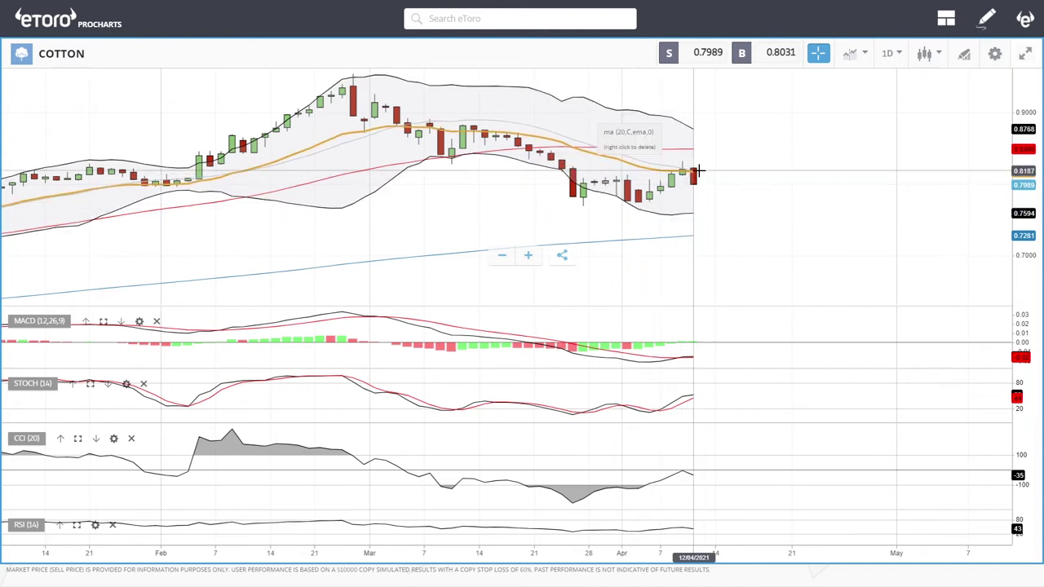
pyautogui.scroll(3, 699, 173)
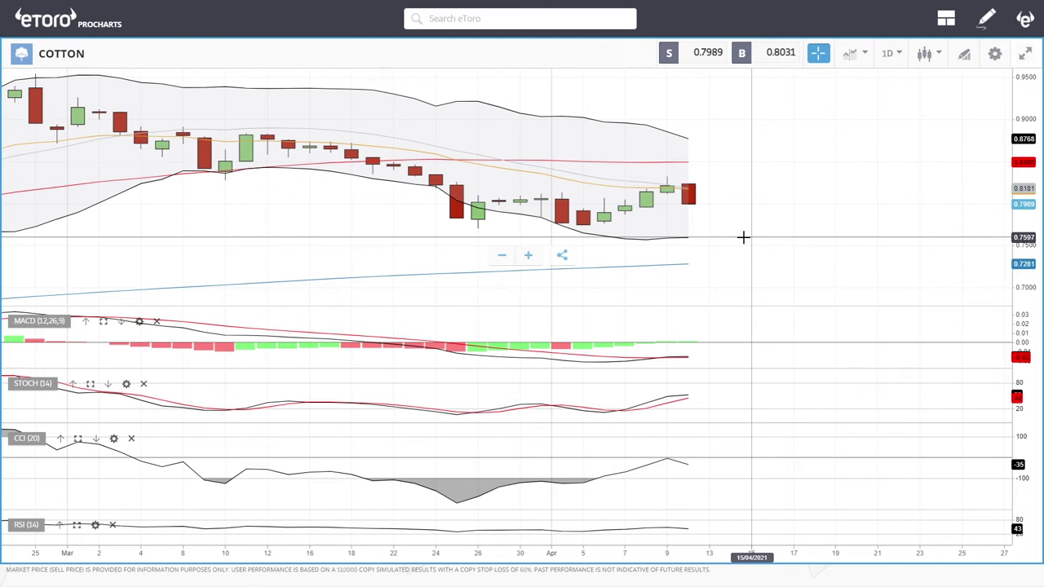
pyautogui.scroll(-3, 671, 209)
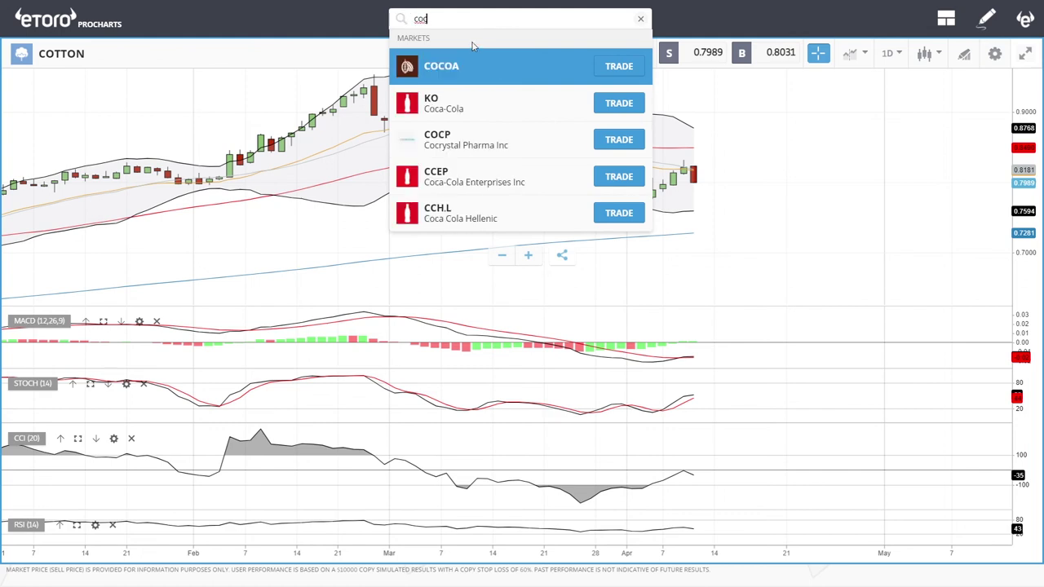
# Switch to COCOA and draw a rectangle around the April candles' trading range.
pyautogui.click(460, 70)
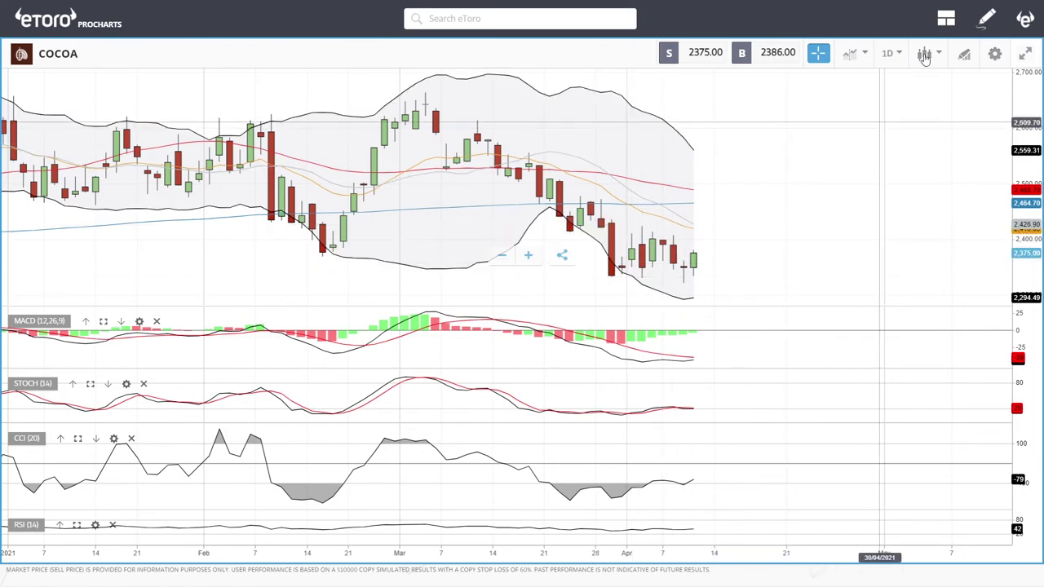
pyautogui.click(968, 52)
pyautogui.scroll(-3, 562, 348)
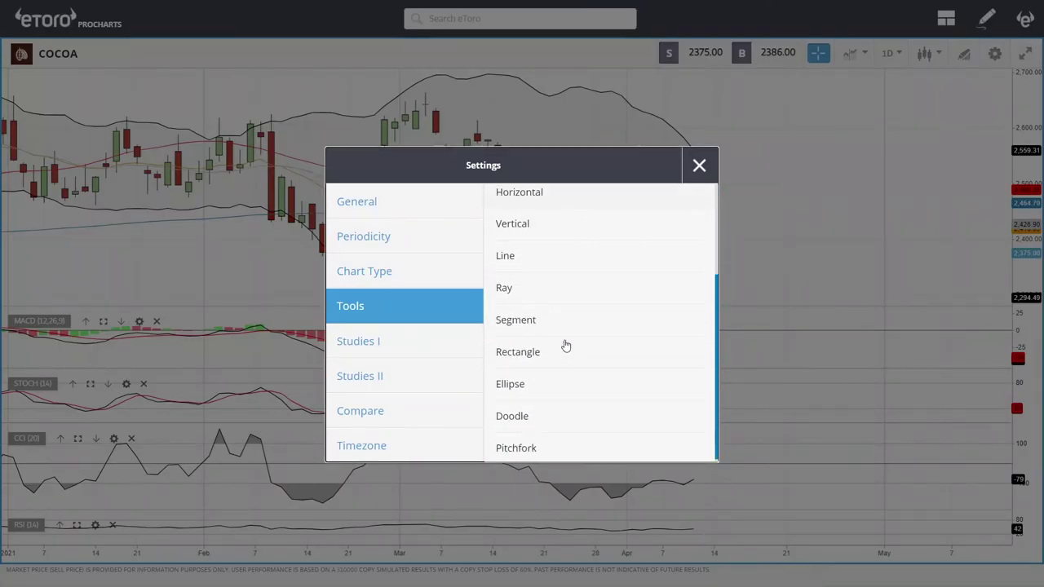
pyautogui.click(552, 350)
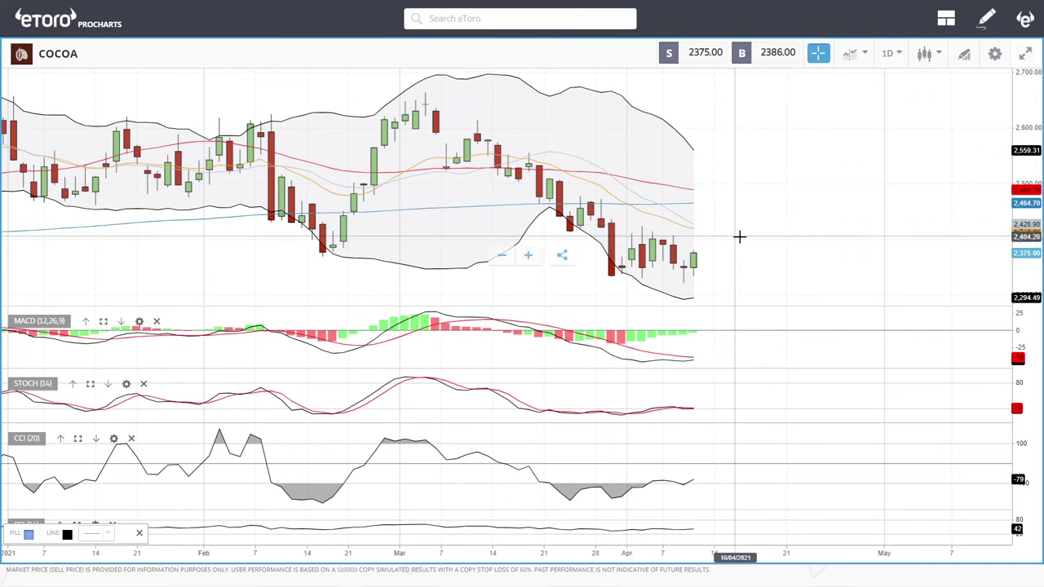
pyautogui.moveTo(739, 238)
pyautogui.mouseDown()
pyautogui.moveTo(739, 282)
pyautogui.moveTo(623, 272)
pyautogui.moveTo(577, 283)
pyautogui.moveTo(707, 242)
pyautogui.moveTo(580, 281)
pyautogui.mouseUp()
pyautogui.scroll(-5, 800, 260)
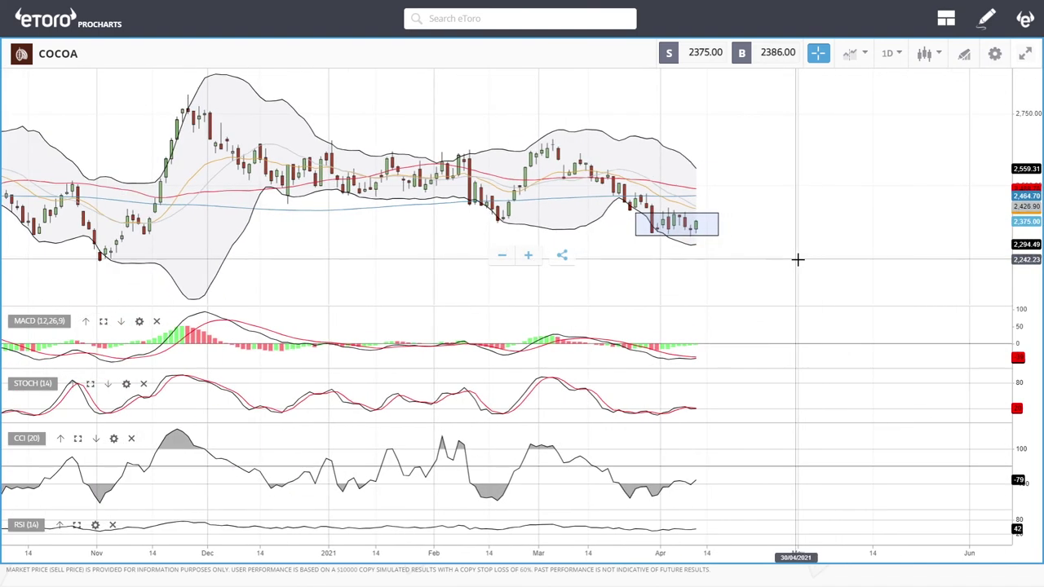
pyautogui.scroll(4, 798, 260)
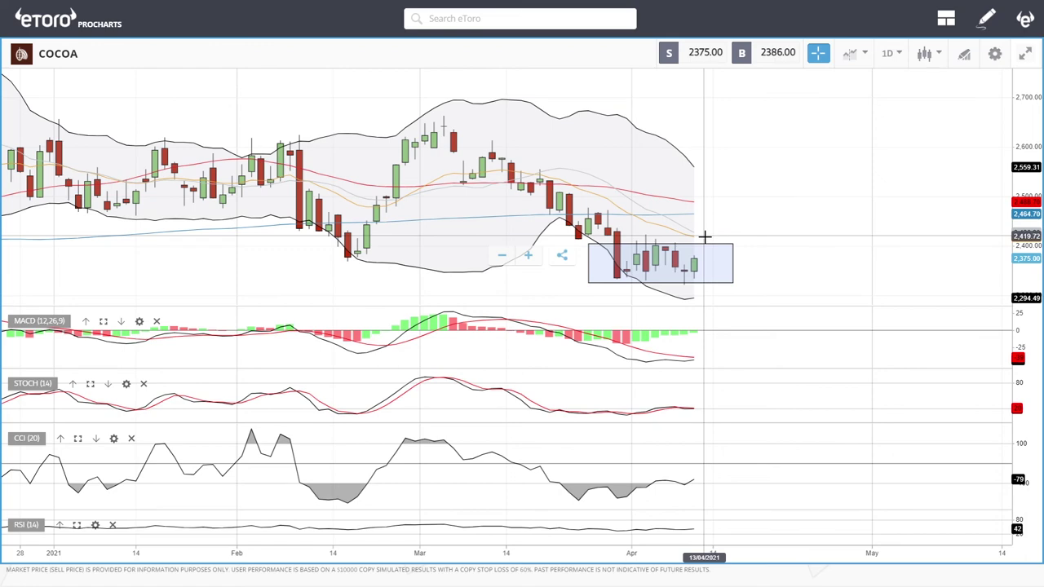
pyautogui.scroll(-3, 783, 272)
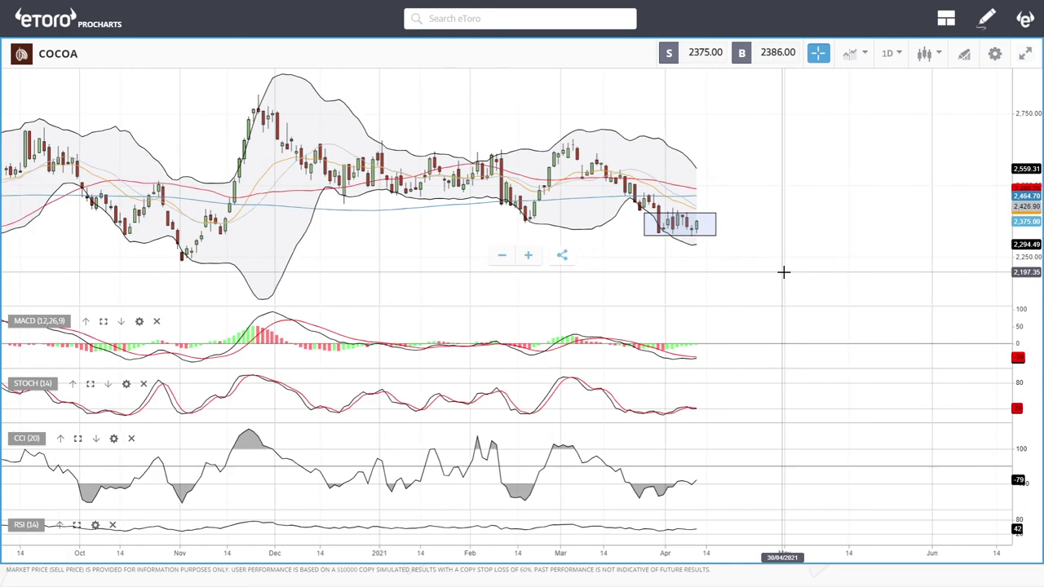
pyautogui.scroll(-3, 783, 271)
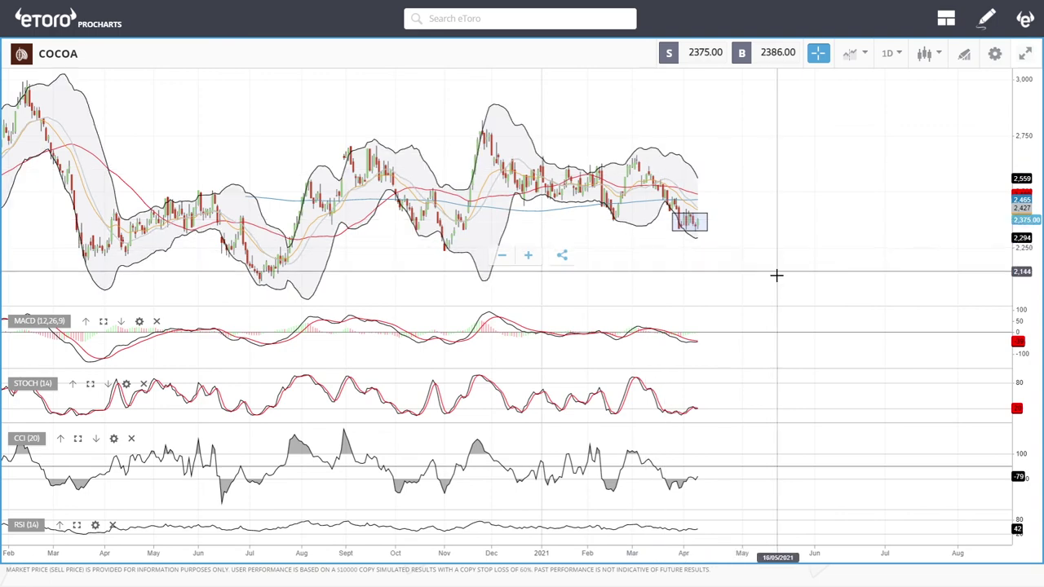
pyautogui.scroll(3, 778, 268)
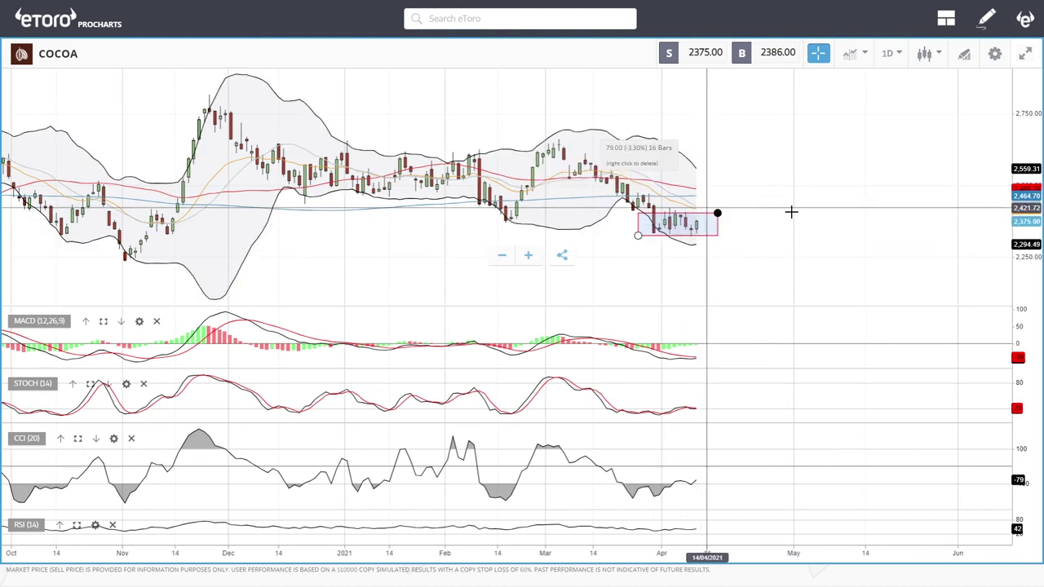
pyautogui.moveTo(714, 217)
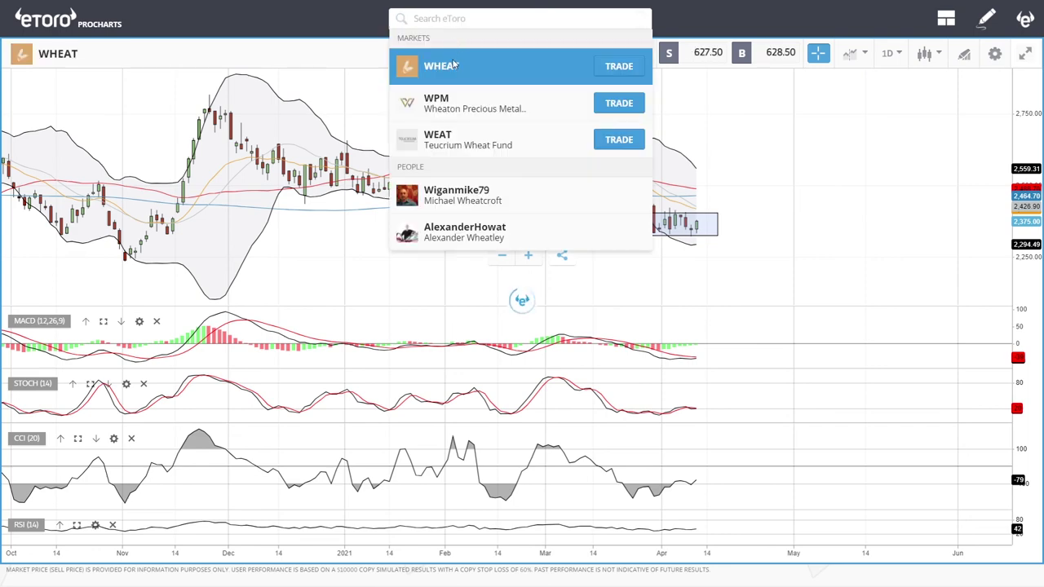
# Load the WHEAT daily chart in place of COCOA, keeping all indicators.
pyautogui.click(454, 65)
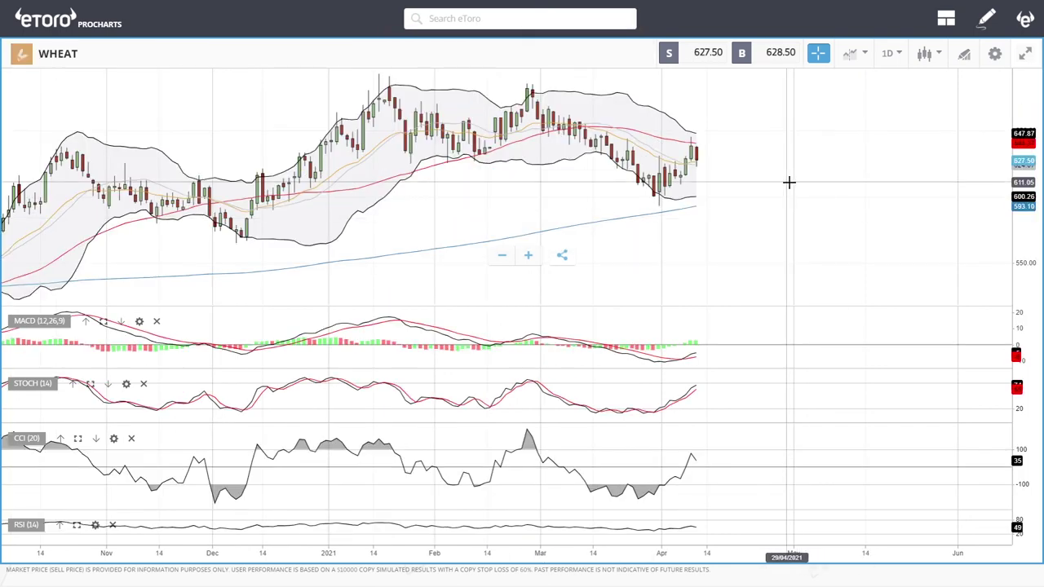
pyautogui.scroll(5, 789, 182)
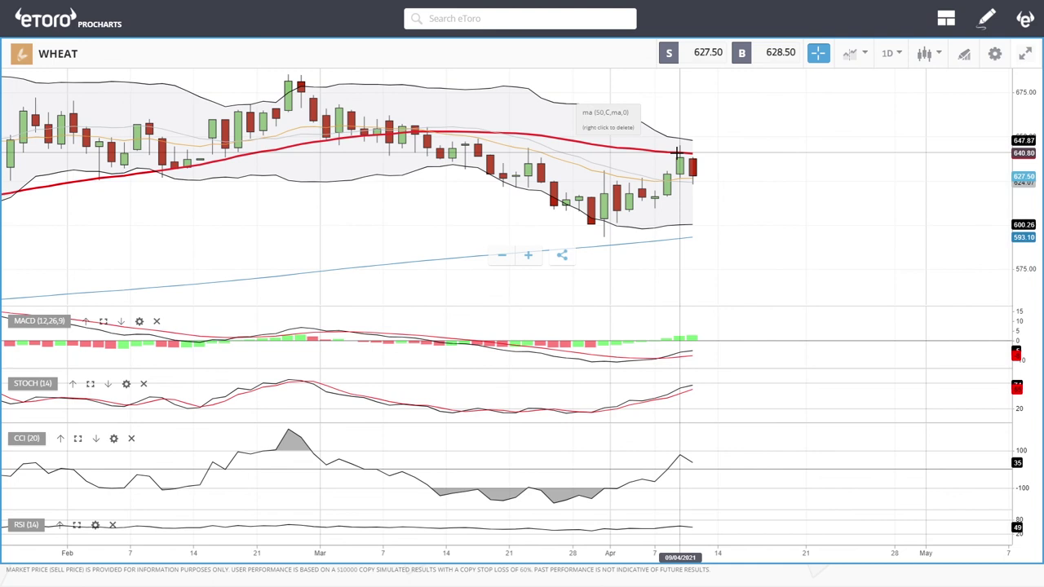